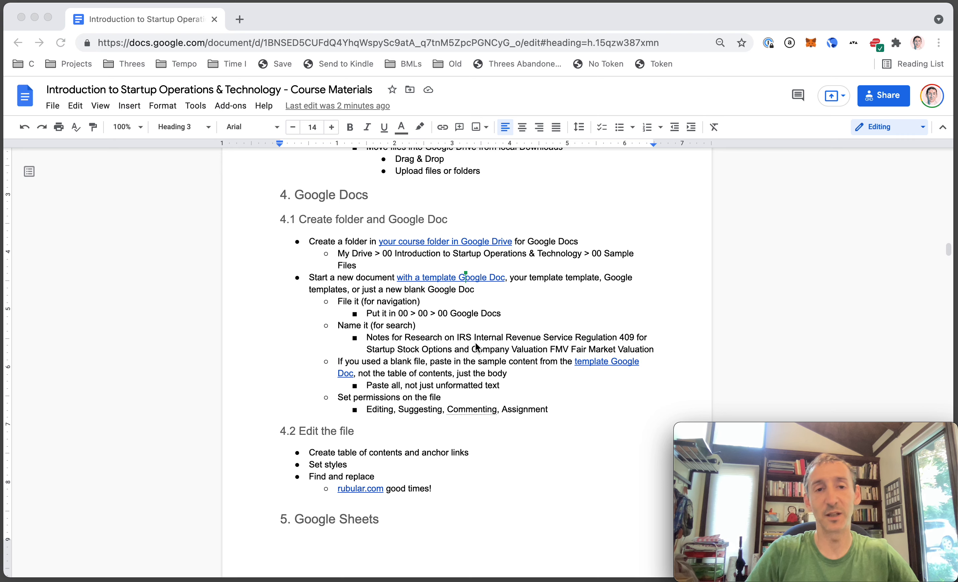
- Open the personal course Drive folder linked in section 4.1 in a new browser tab
click(311, 224)
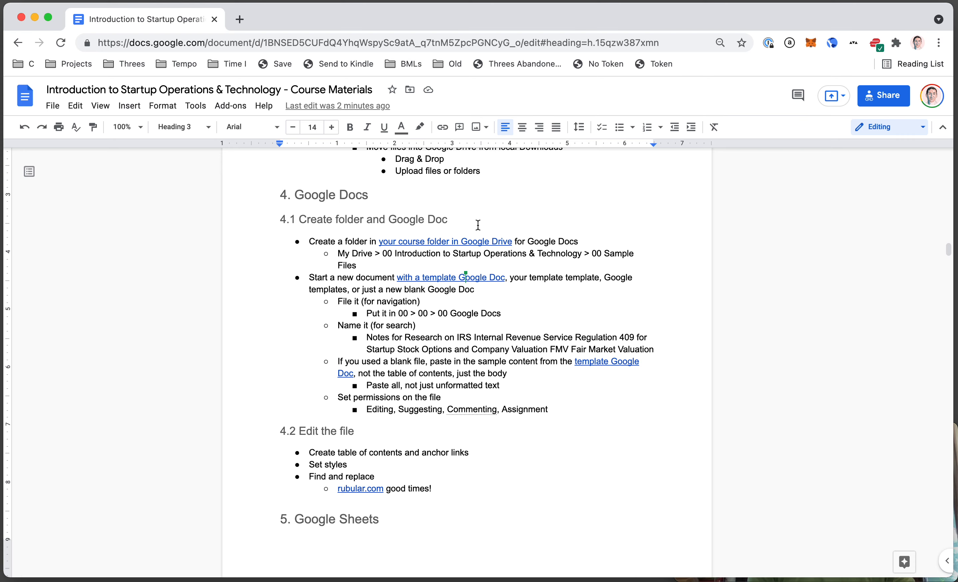
click(405, 240)
click(423, 259)
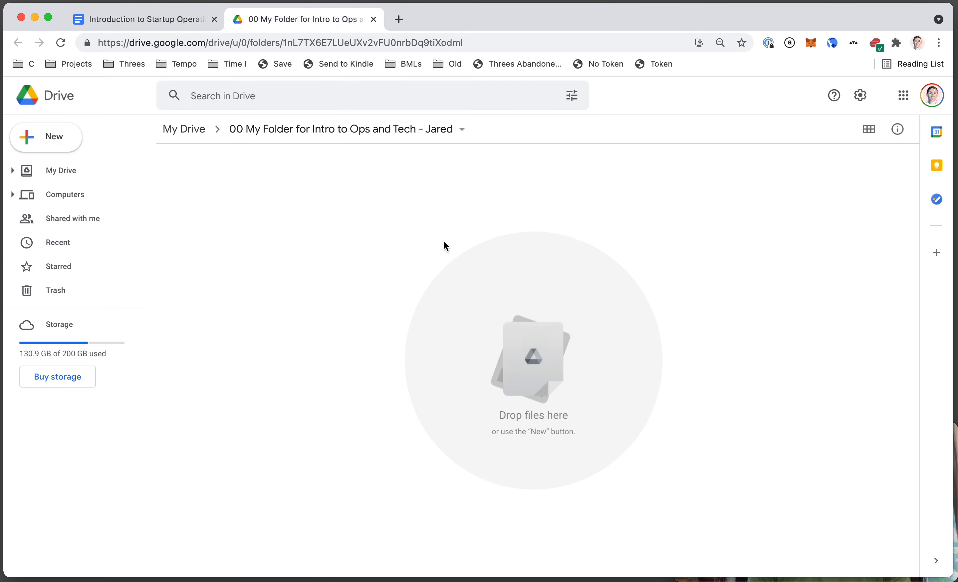
- In the empty course folder, start a new Google Doc from New > Google Docs
key(ctrl+shift+Tab)
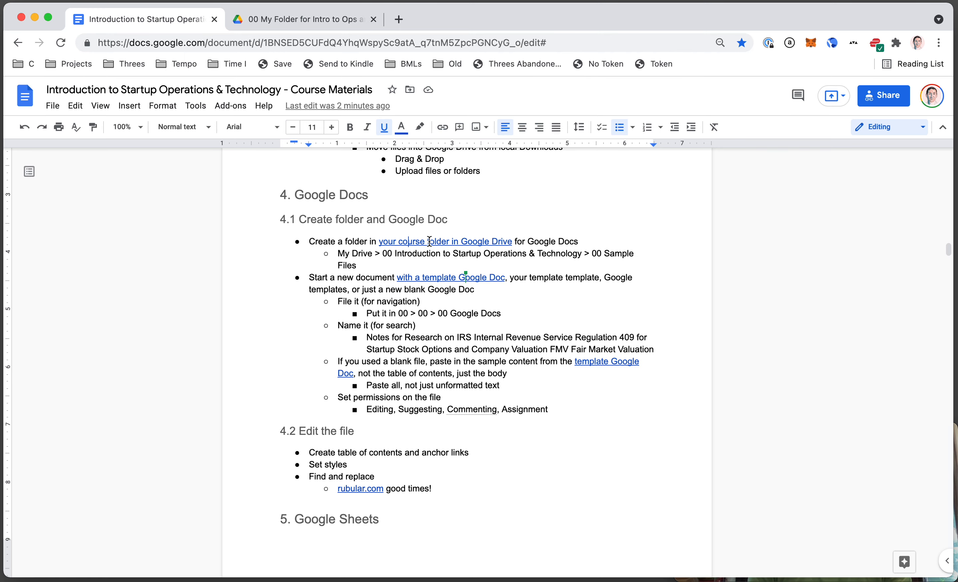
key(ctrl+Tab)
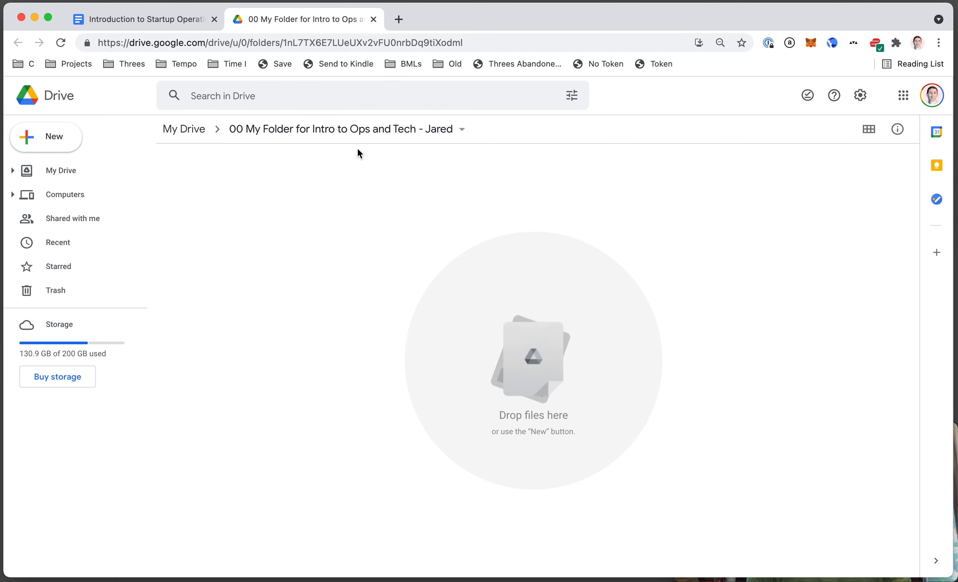
key(ctrl+shift+Tab)
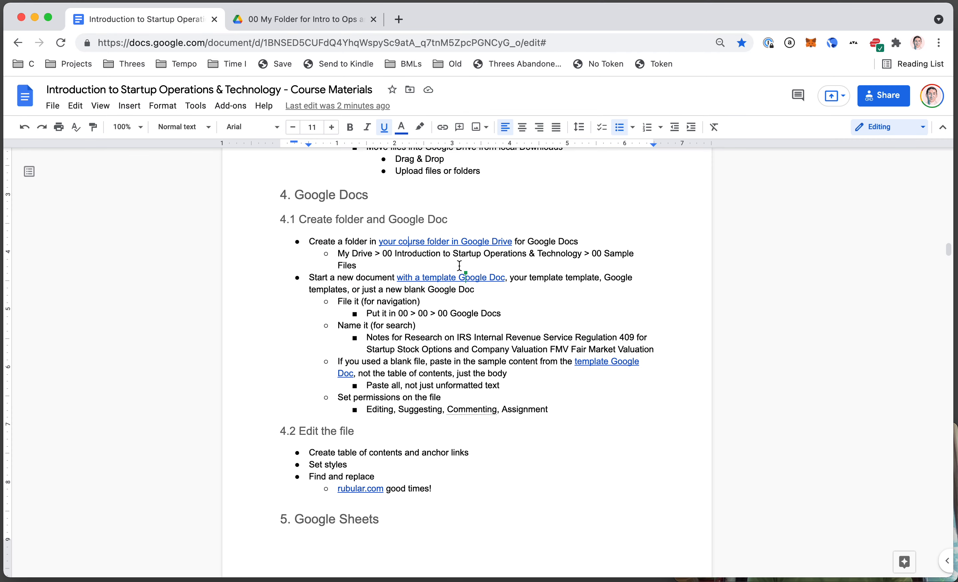
key(ctrl+Tab)
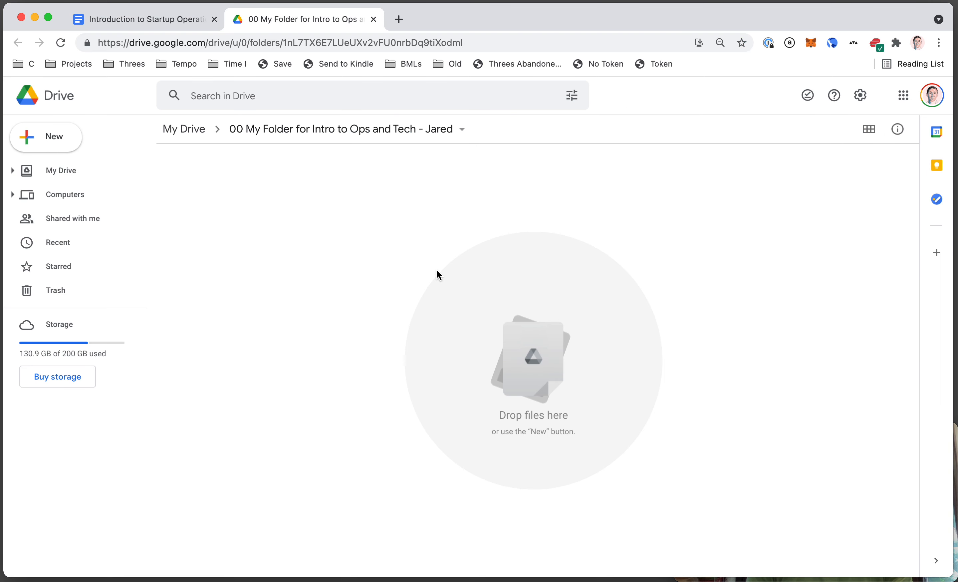
click(51, 144)
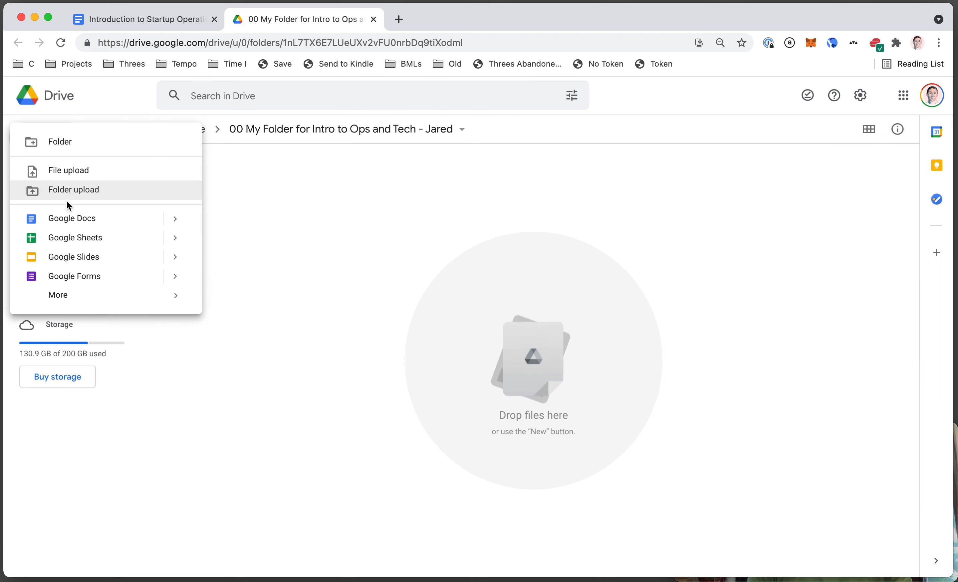
click(173, 220)
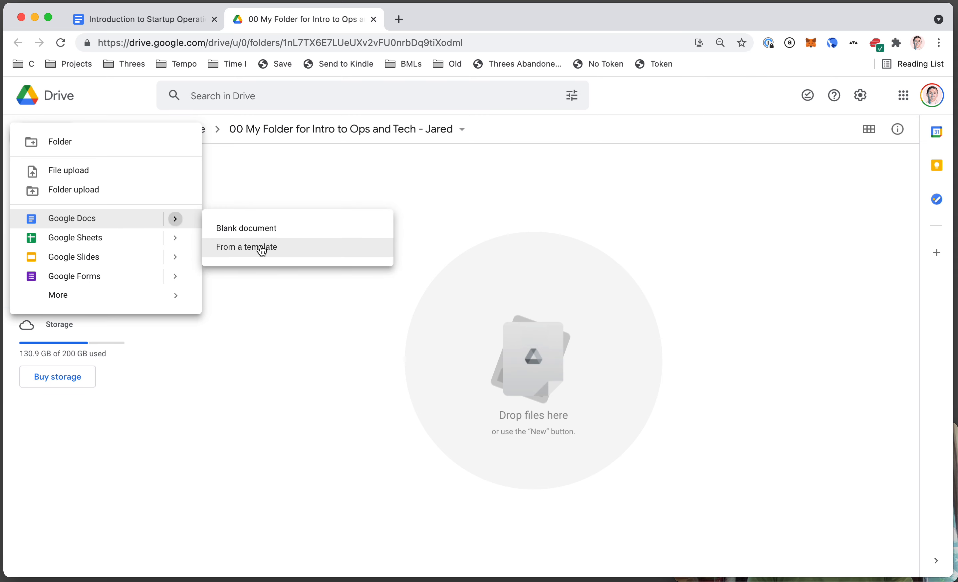
click(262, 248)
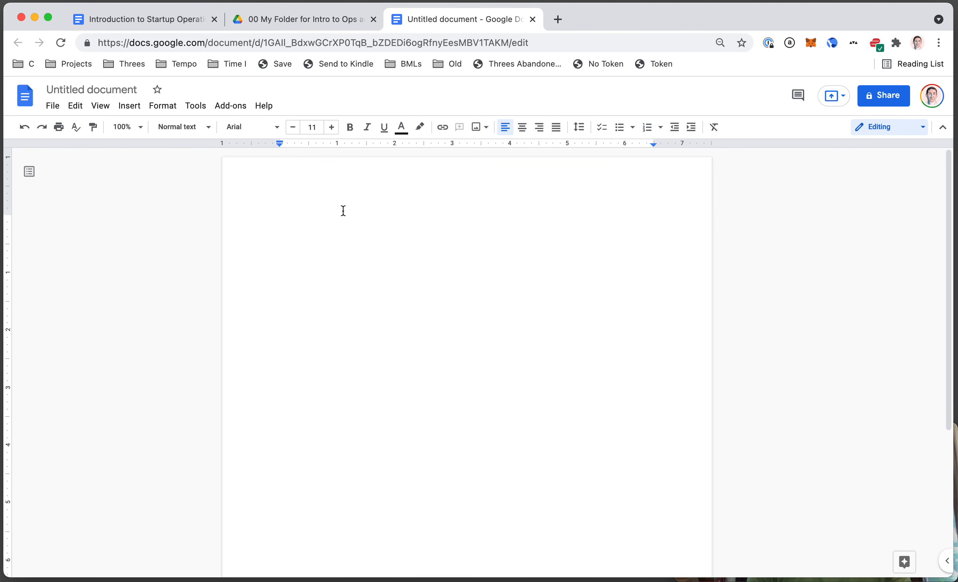
- Reload the Drive folder, then title the new document 'Test Doc'
key(ctrl+shift+Tab)
key(super+r)
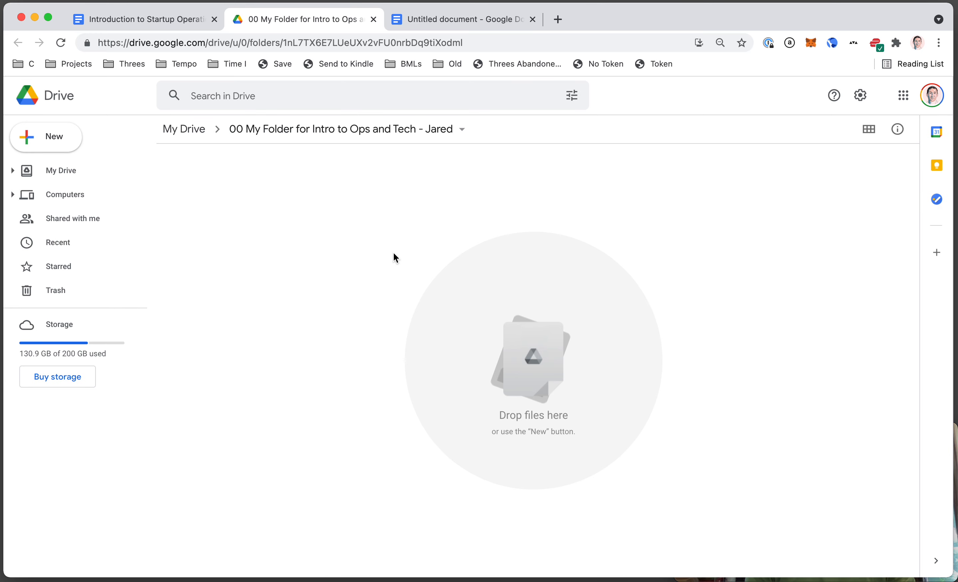
key(ctrl+Tab)
click(111, 87)
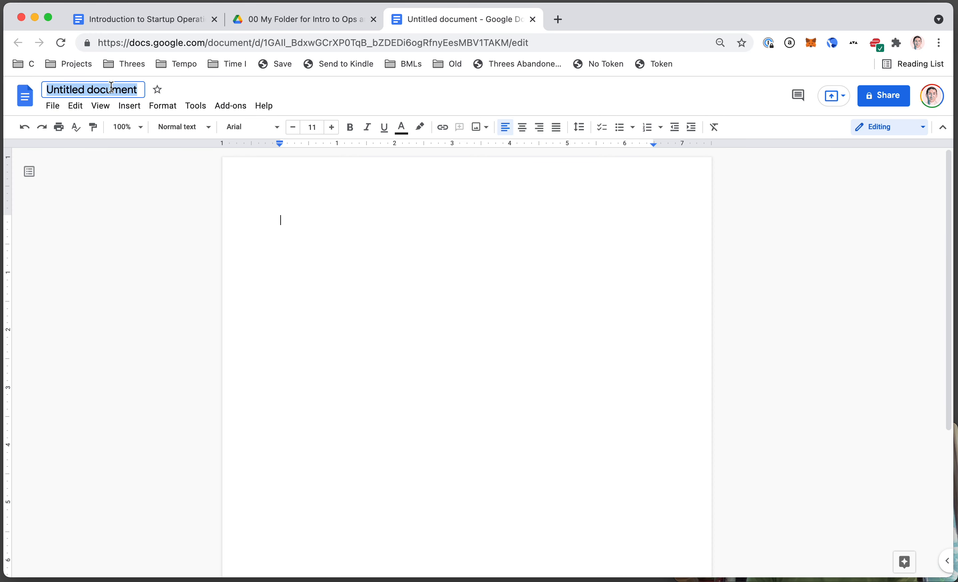
text(Test Doc)
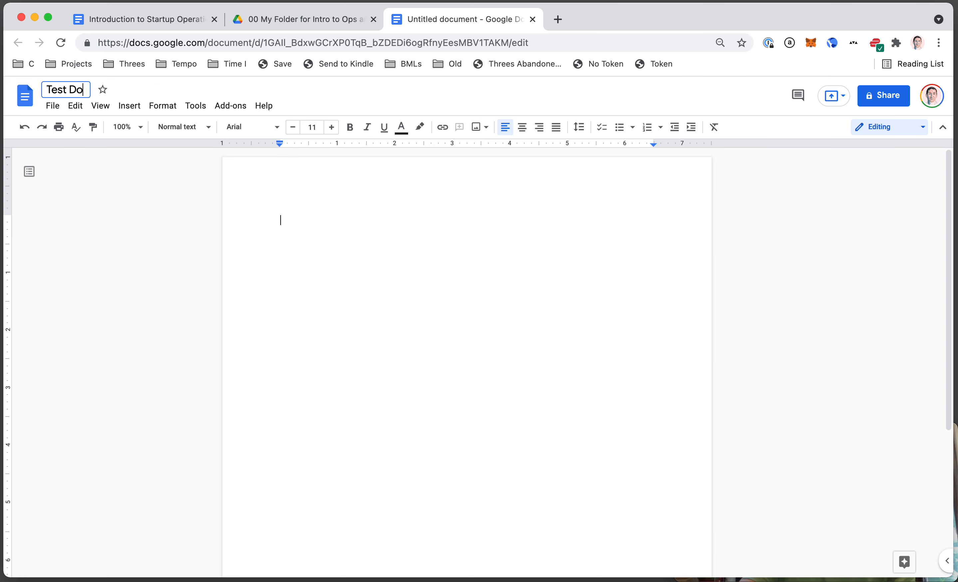
key(Return)
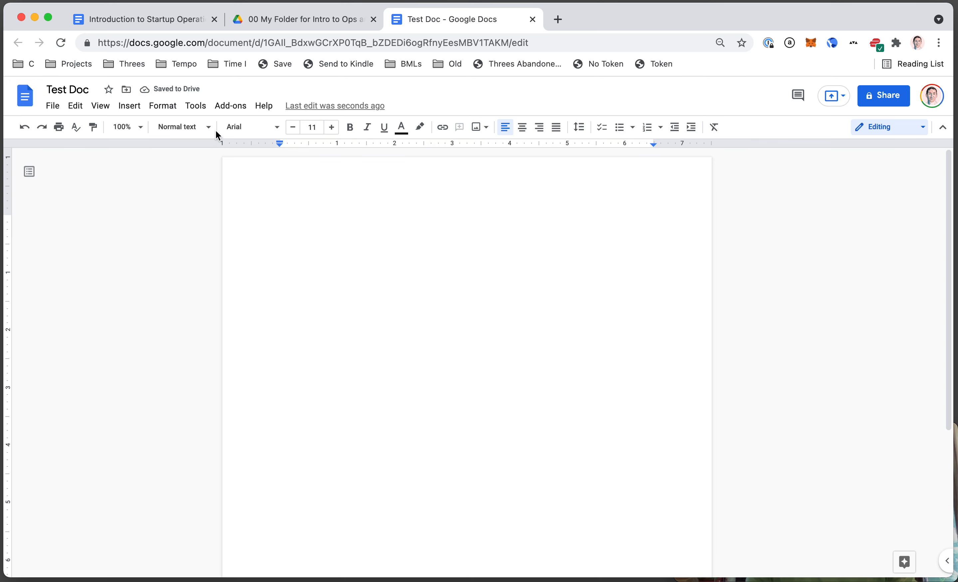
- Confirm Test Doc is filed in the course folder and view it listed in Drive
click(127, 90)
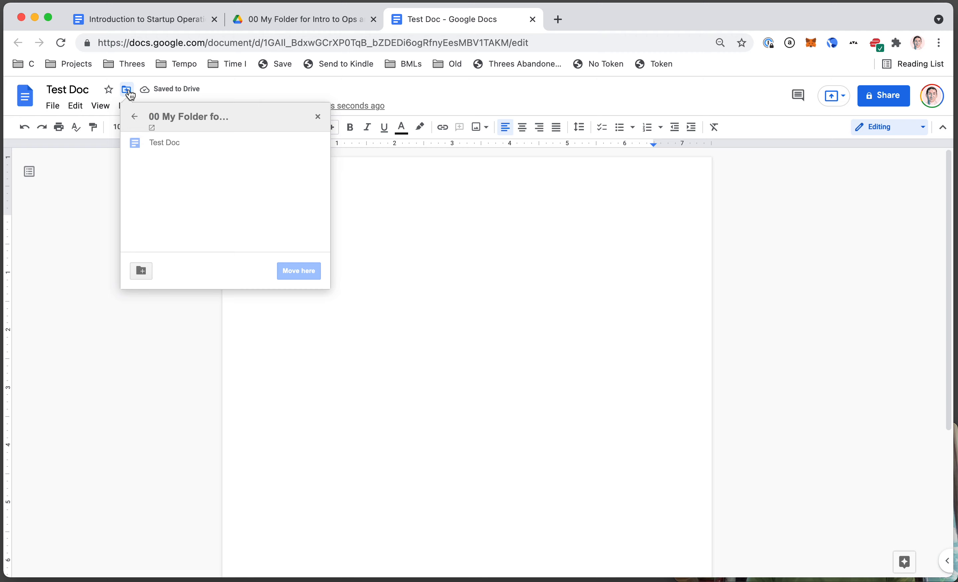
click(459, 278)
key(ctrl+shift+Tab)
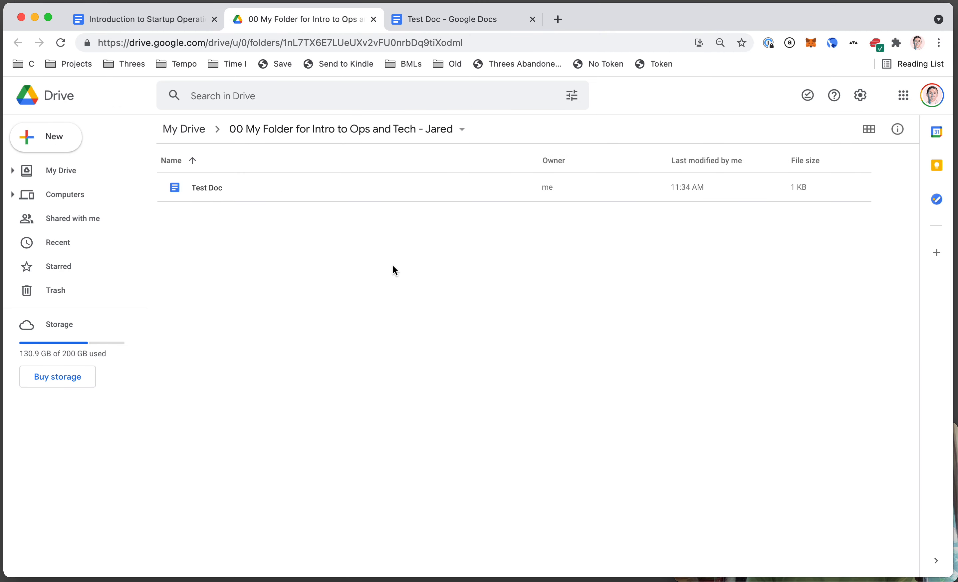
- Browse the Google Docs template gallery in a new tab, then return to the course materials document
click(50, 140)
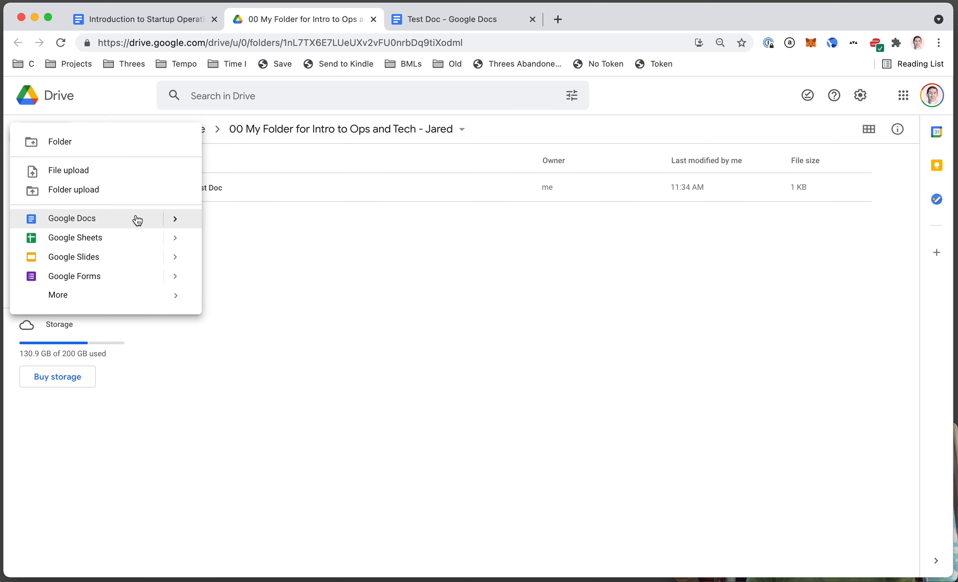
click(175, 220)
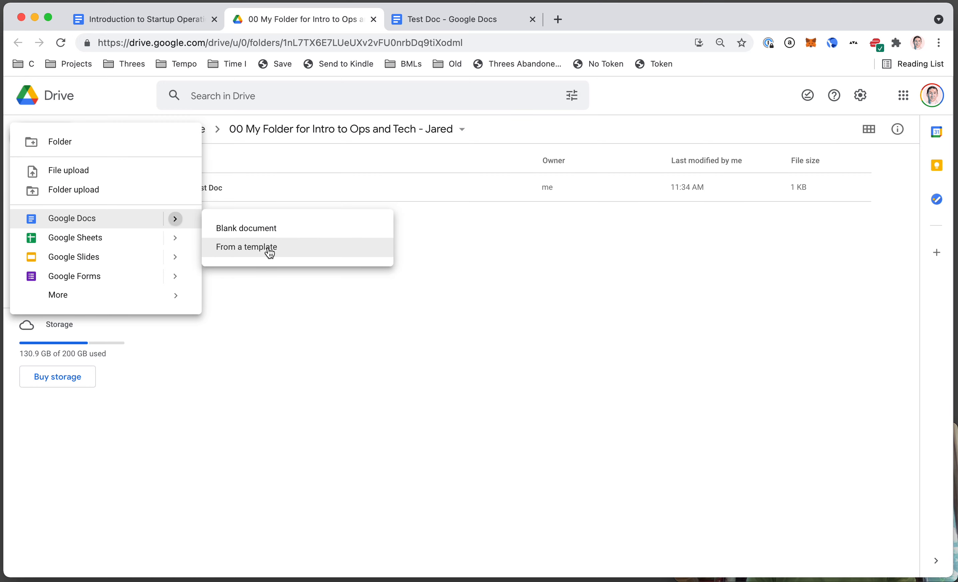
click(267, 251)
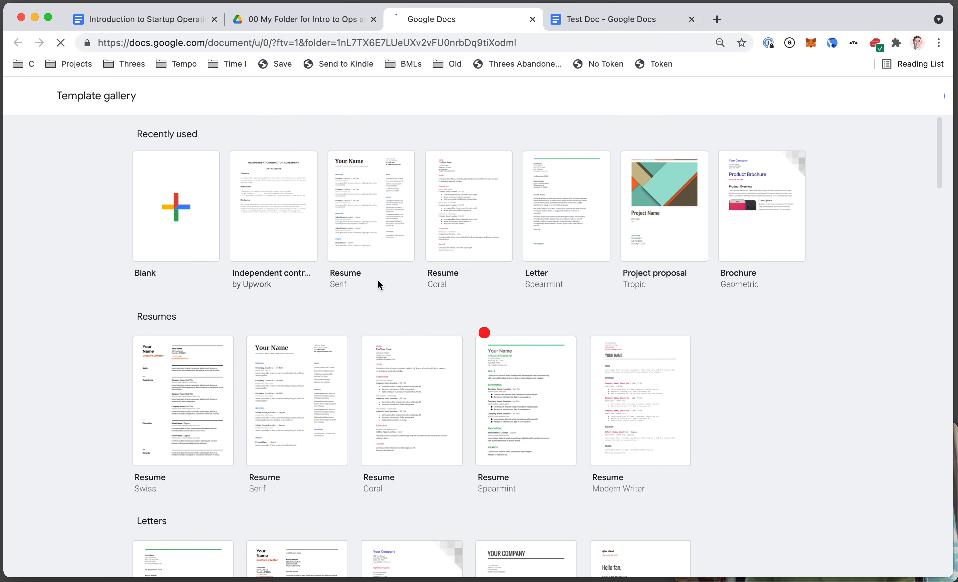
scroll(378, 282, down, 2)
scroll(378, 282, down, 20)
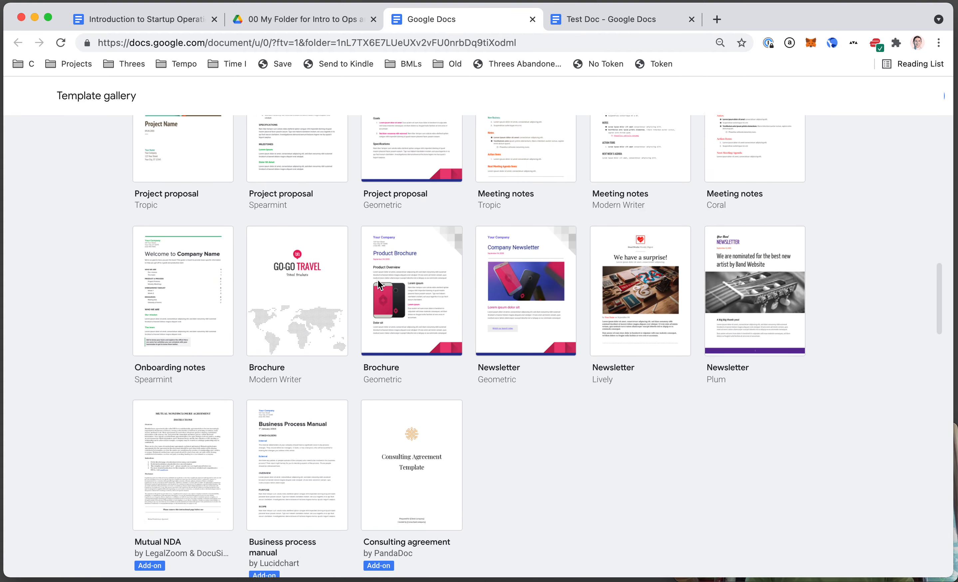
scroll(379, 285, down, 15)
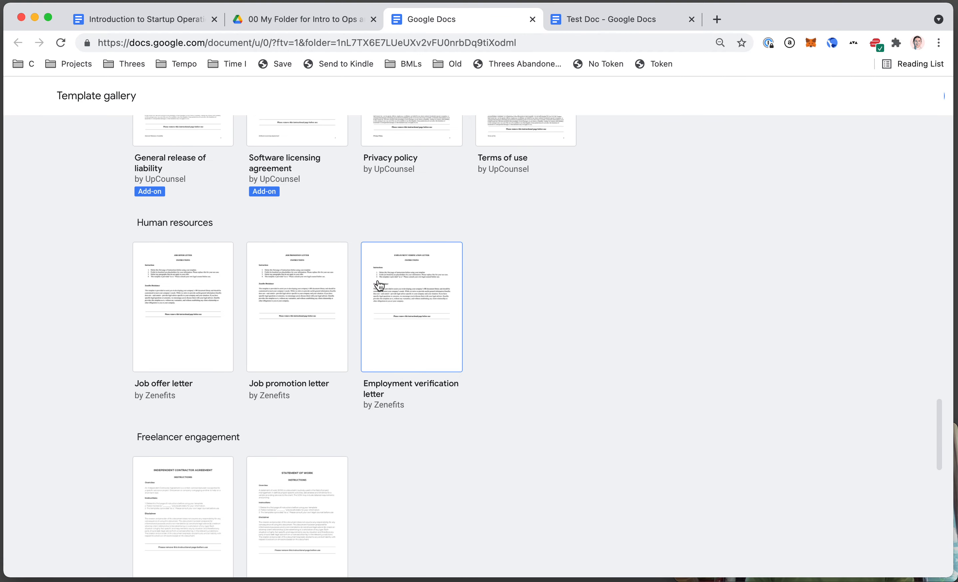
scroll(379, 283, up, 20)
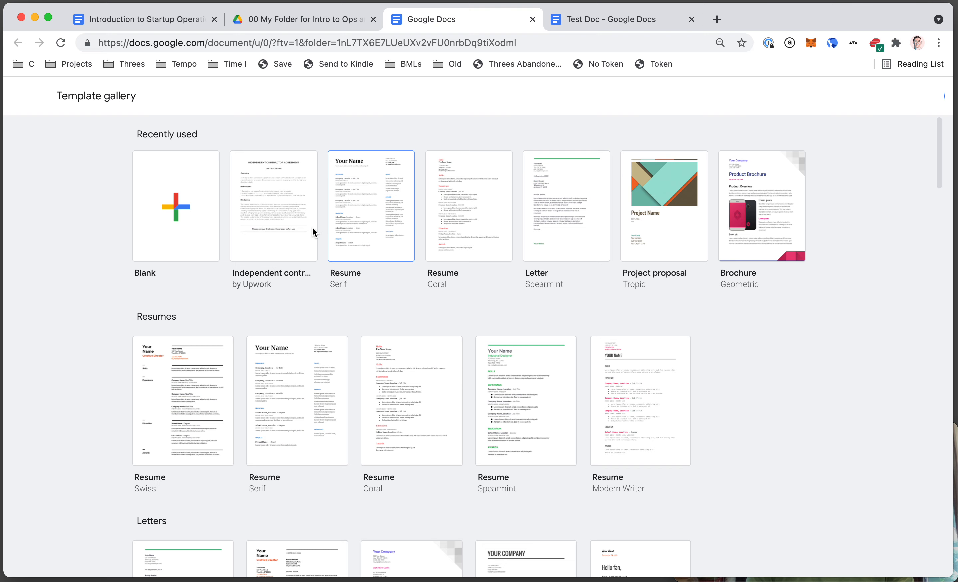
click(274, 20)
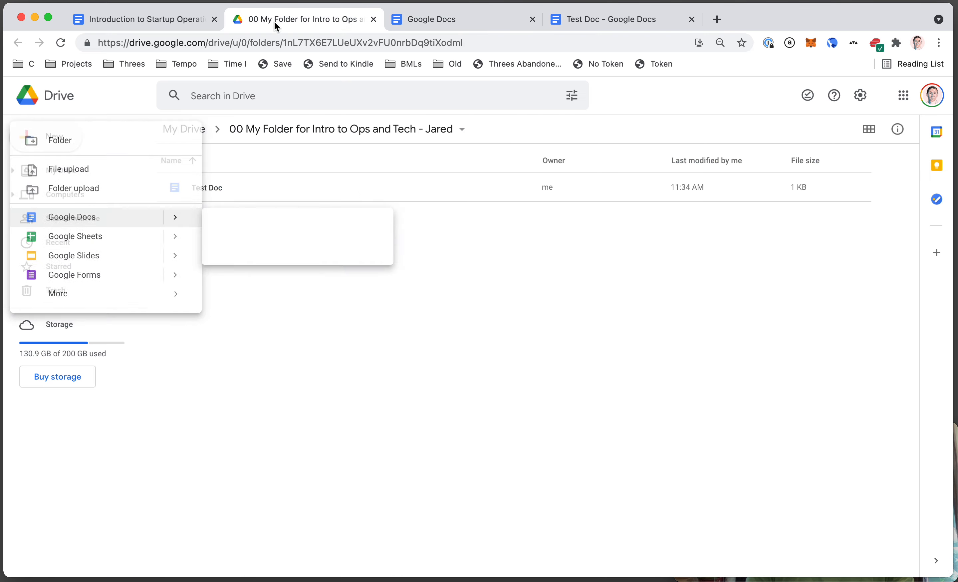
key(ctrl+shift+Tab)
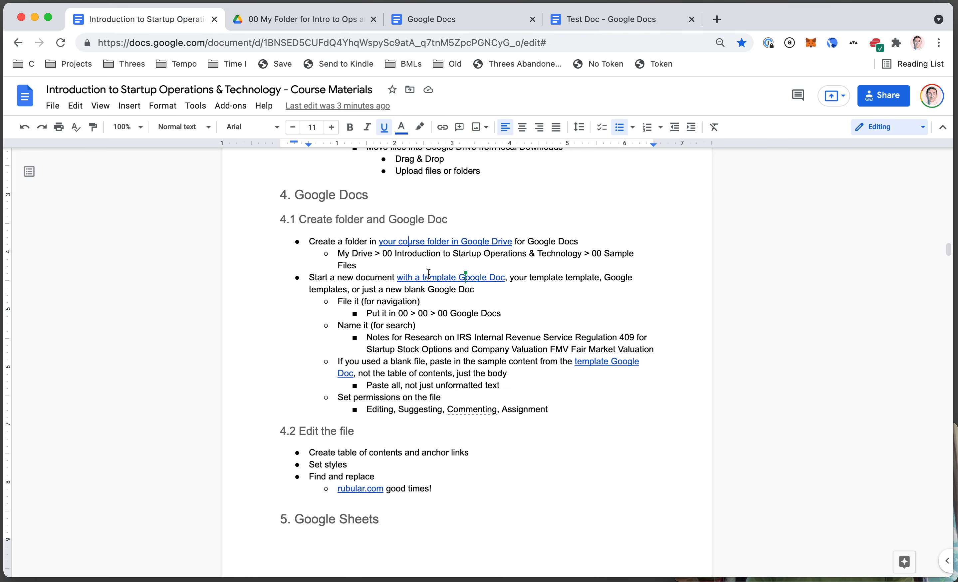
- Open the linked OpsMBA formatting template in its own tab and place the Drive tab beside the course document
click(433, 276)
click(448, 300)
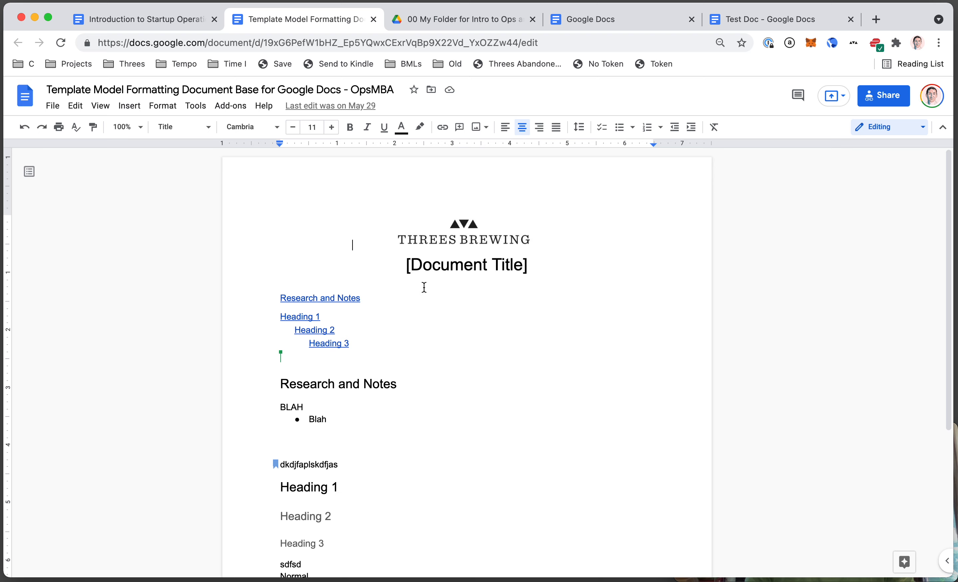
scroll(460, 289, down, 1)
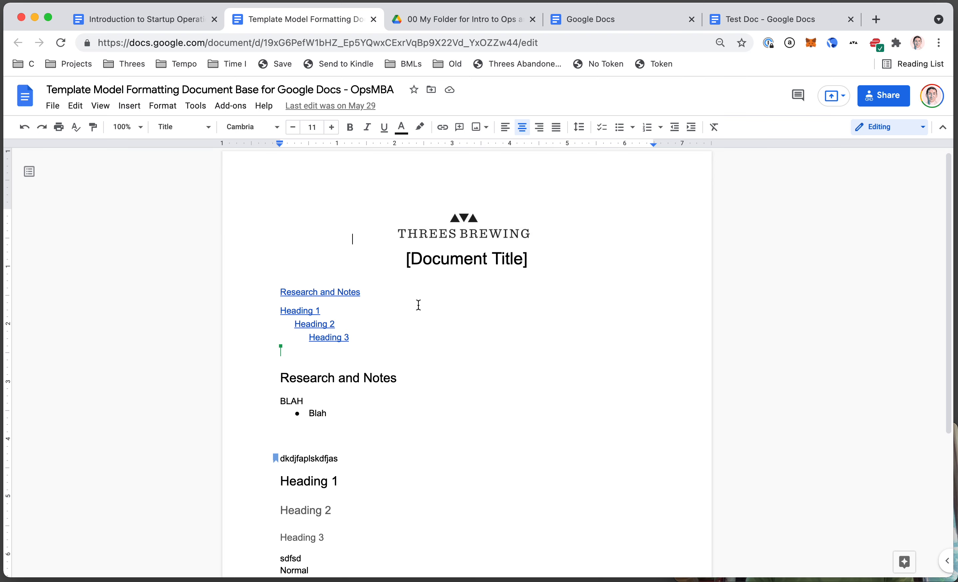
click(53, 107)
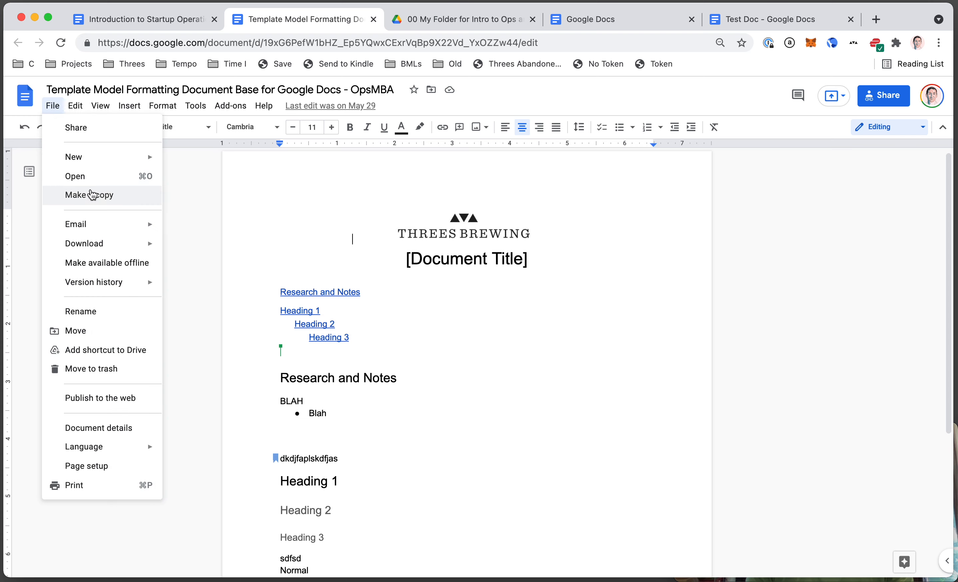
click(428, 304)
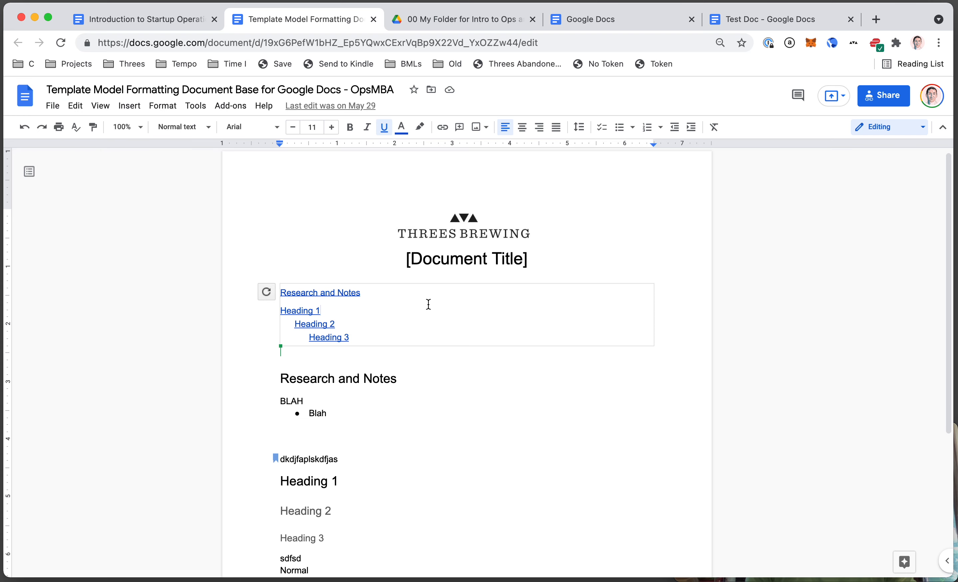
click(462, 16)
drag(450, 24, 314, 22)
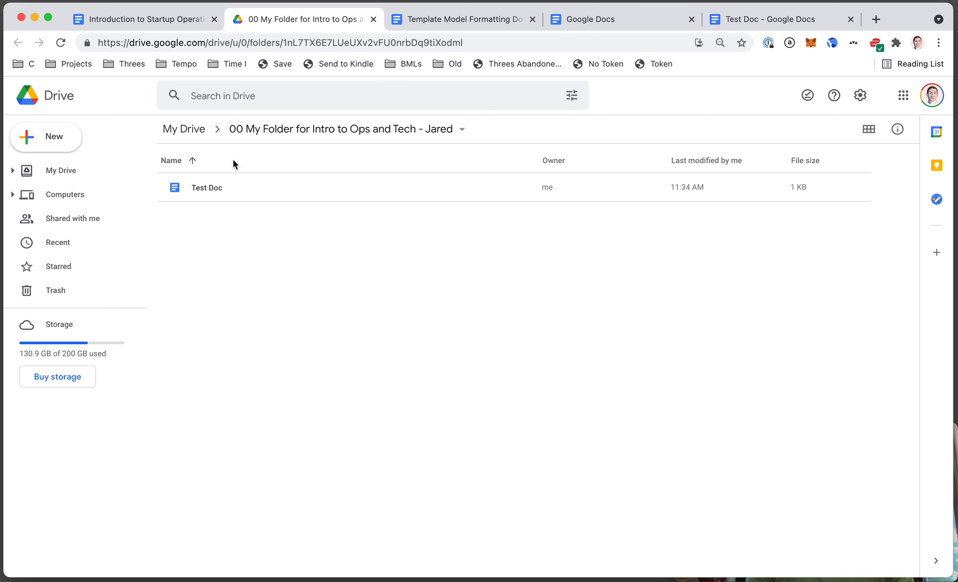
- Create a blank doc titled with the student's name plus 'Google Doc for Intro to Tech Course'
click(61, 152)
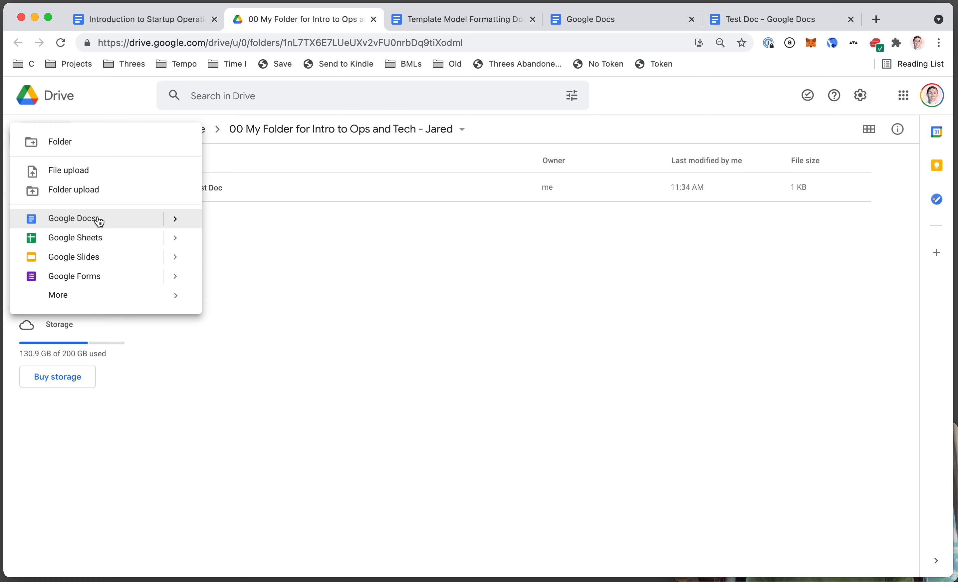
click(97, 220)
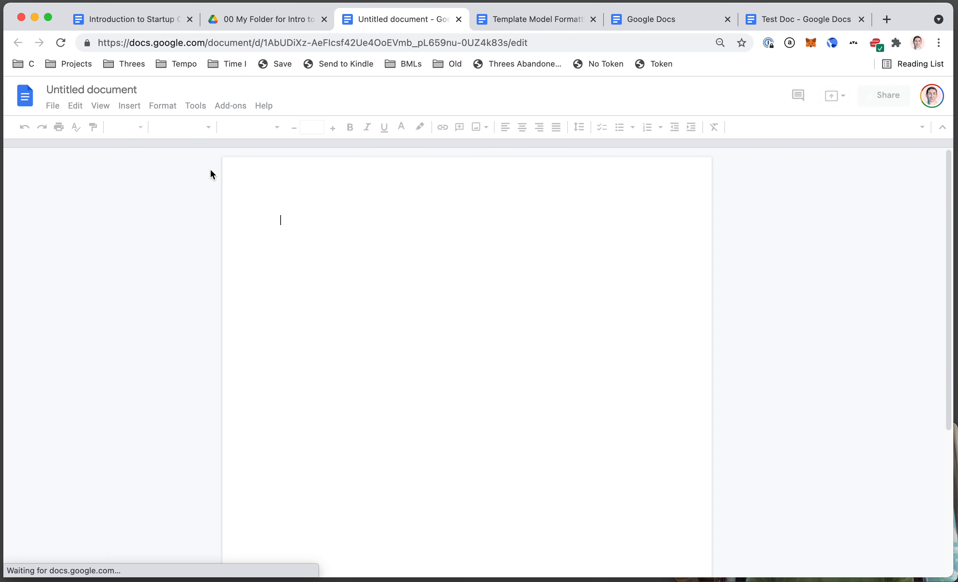
click(132, 94)
text(Jared )
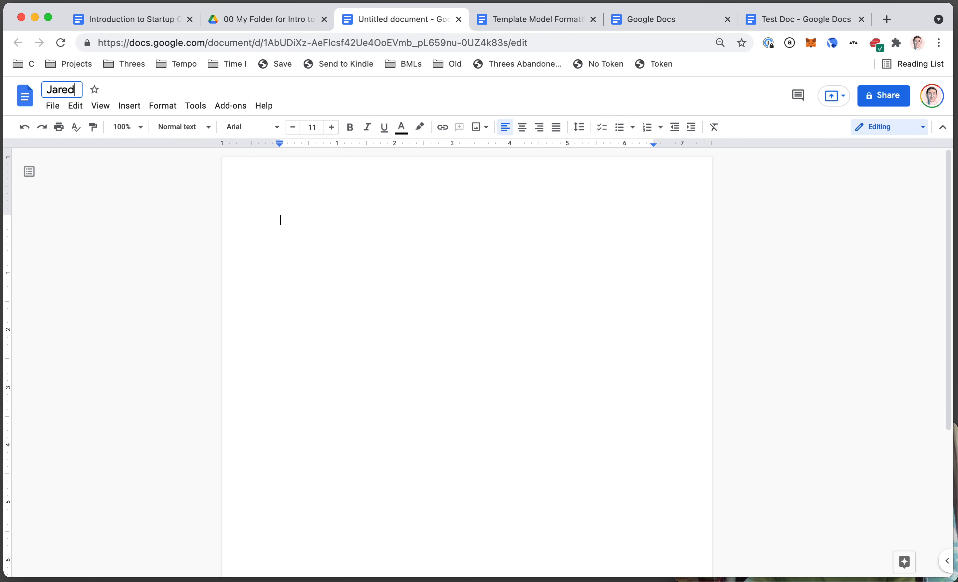
text(Doogle)
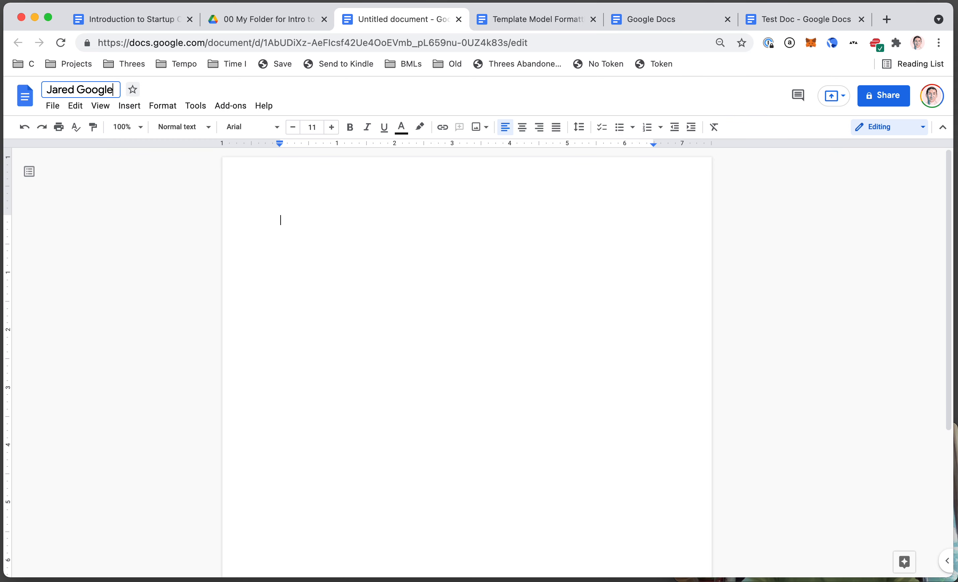
text( Doc for Int)
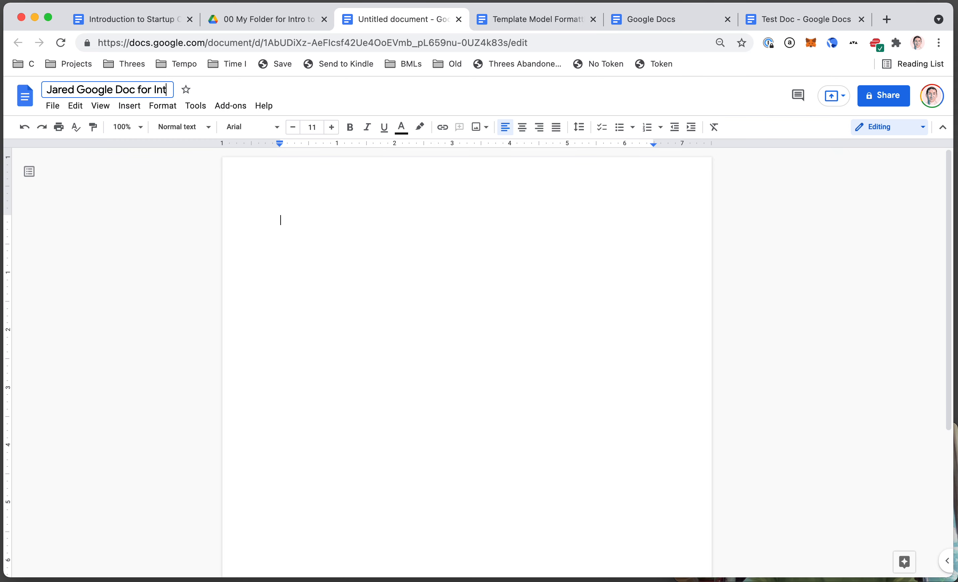
text(ro to Tech Course)
key(Return)
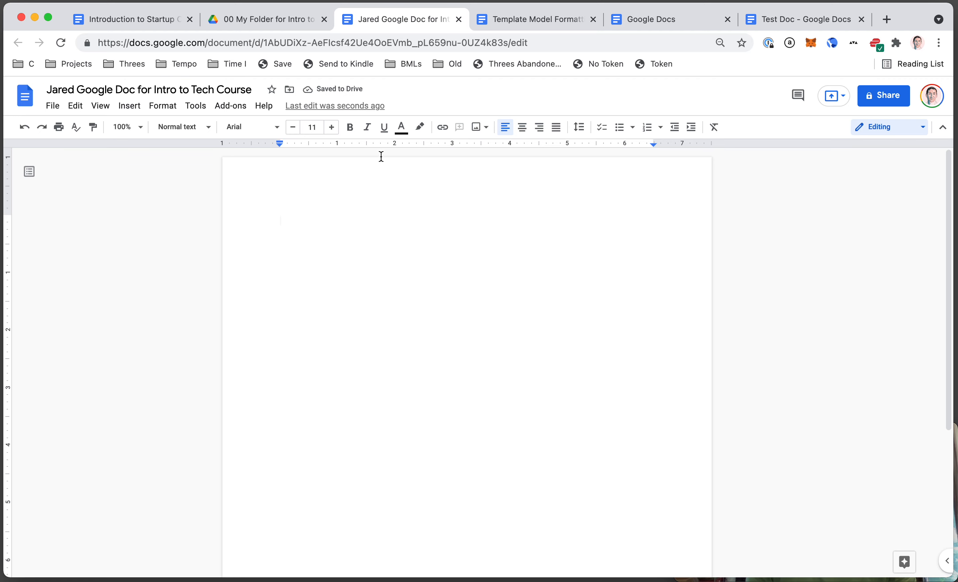
click(279, 19)
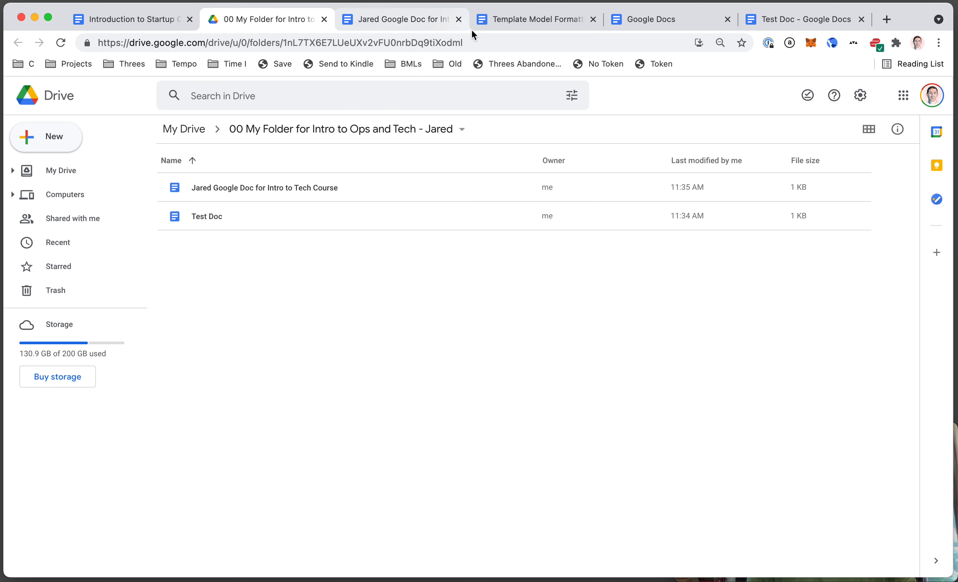
- Look over the template's Make a copy option and its Drive folder location, cancelling both
click(520, 20)
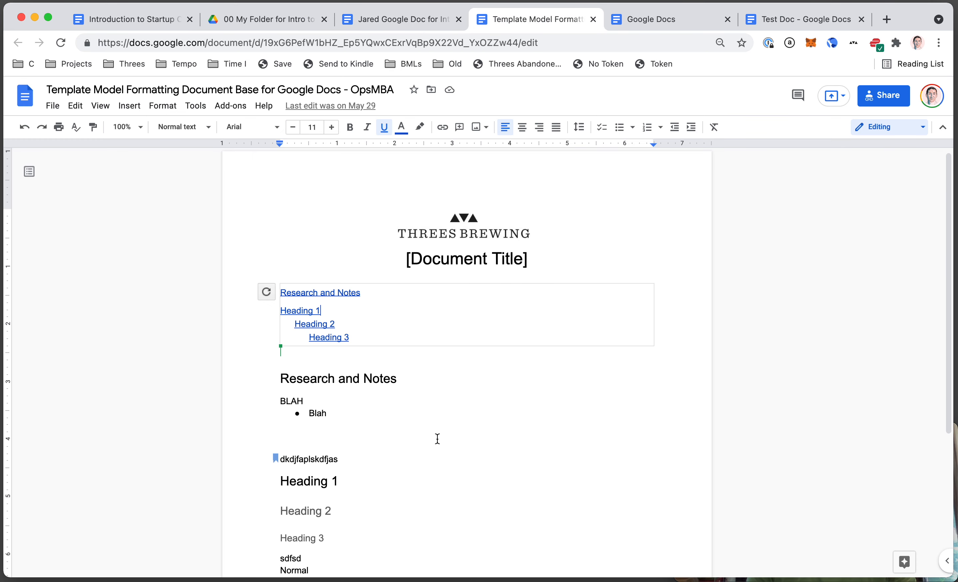
click(367, 473)
click(53, 107)
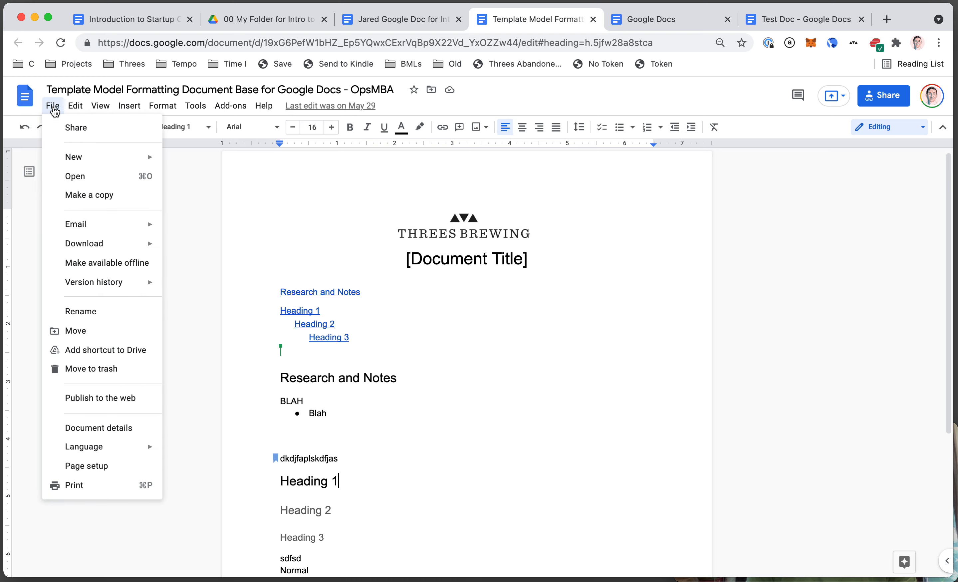
click(86, 196)
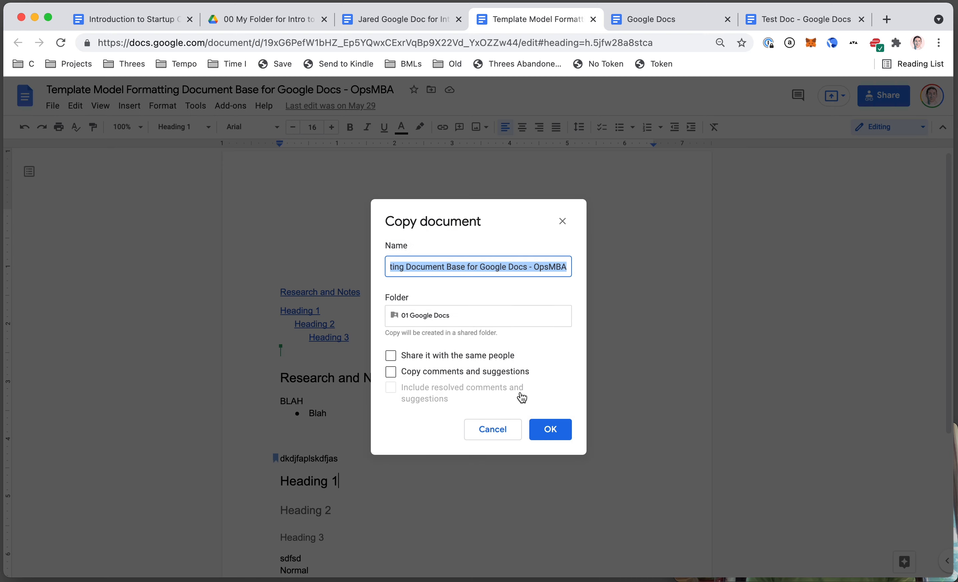
key(Escape)
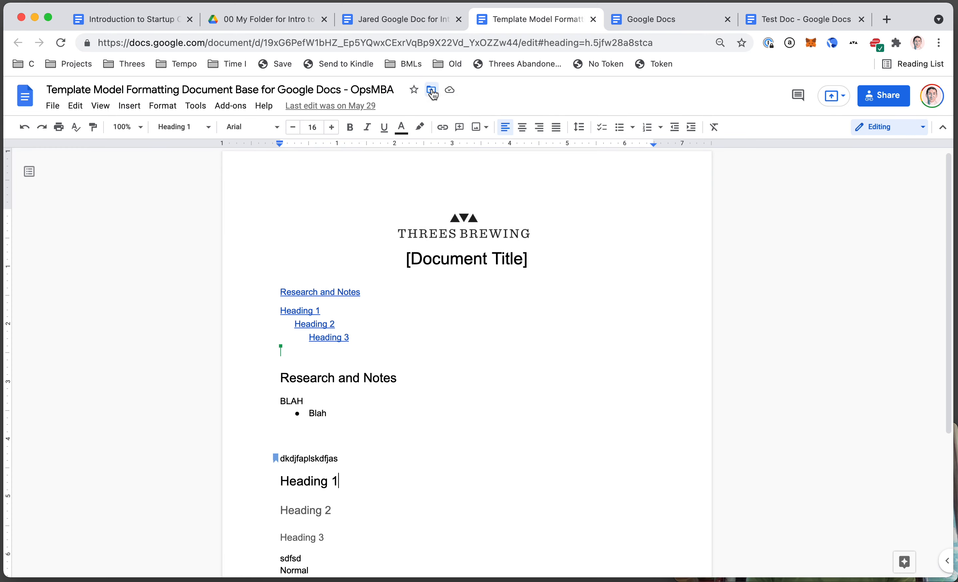
click(432, 93)
click(441, 119)
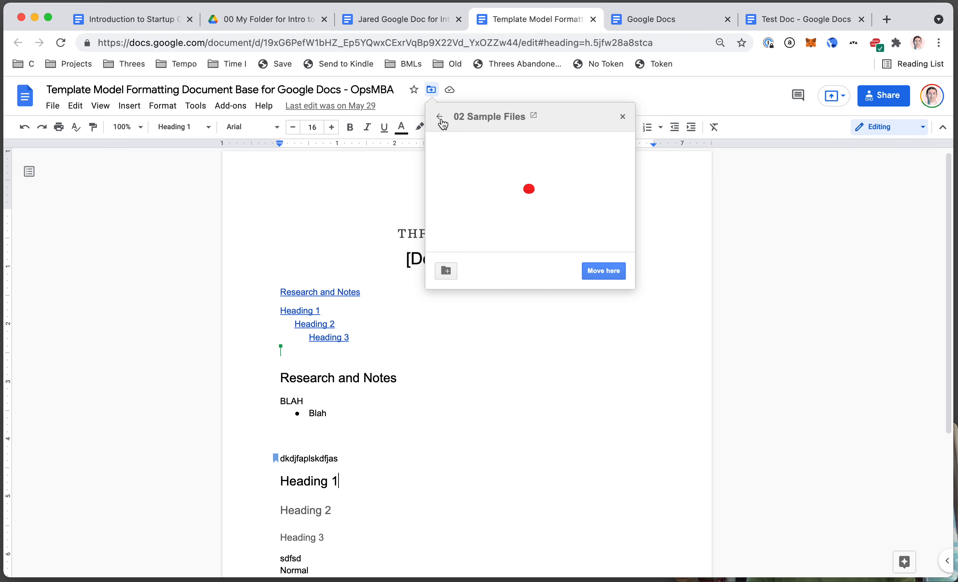
click(439, 117)
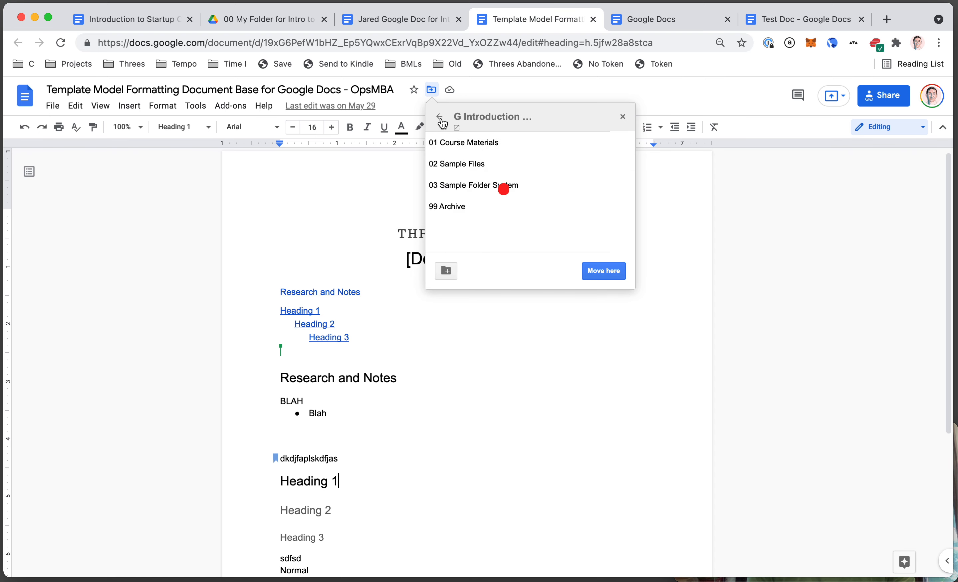
click(440, 117)
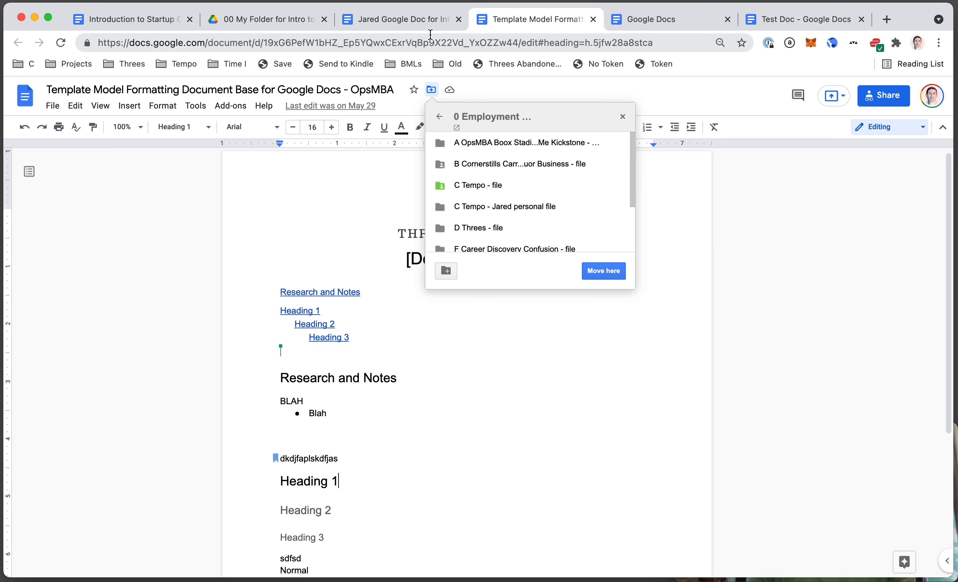
click(440, 119)
key(Escape)
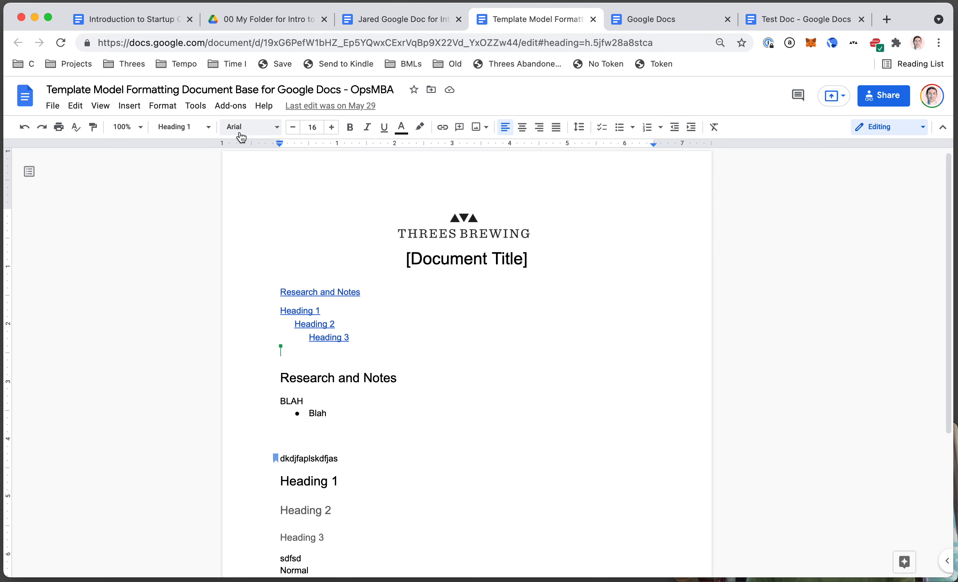
- Start a copy of the template and name it with the student's name plus 'Tech Doc #2'
click(54, 106)
click(94, 195)
click(440, 270)
key(super+Left)
key(shift+super+Right)
text(Jared Tech Doc #2)
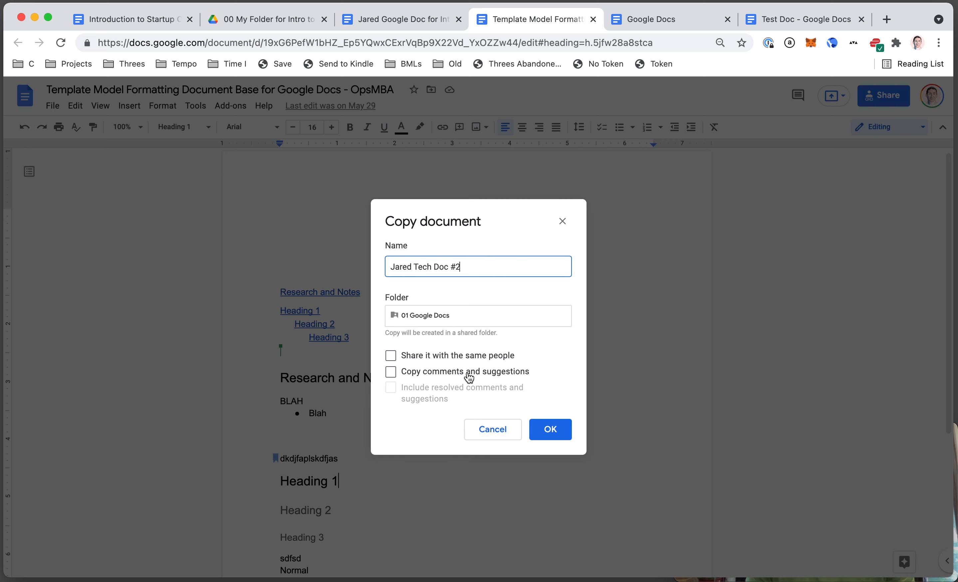
- Set the copy's destination to the student's '00 My Folder for Intro to Ops and Tech' and create it
click(421, 312)
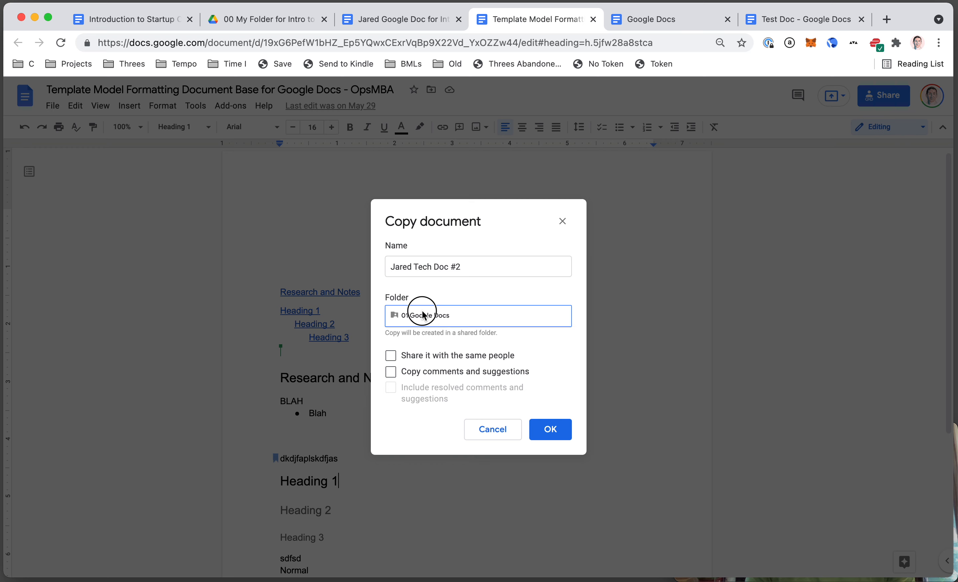
click(400, 347)
click(400, 348)
click(399, 348)
click(399, 347)
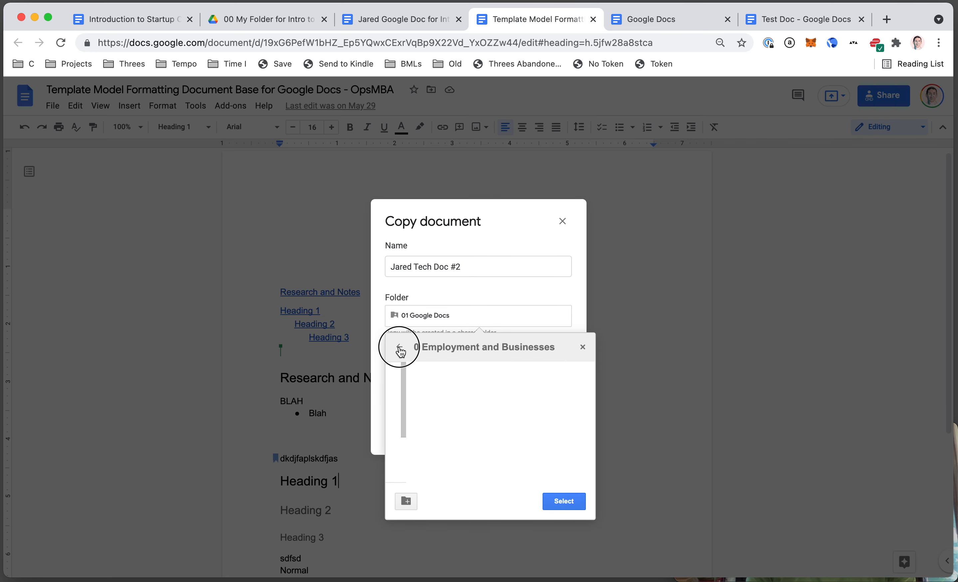
click(399, 348)
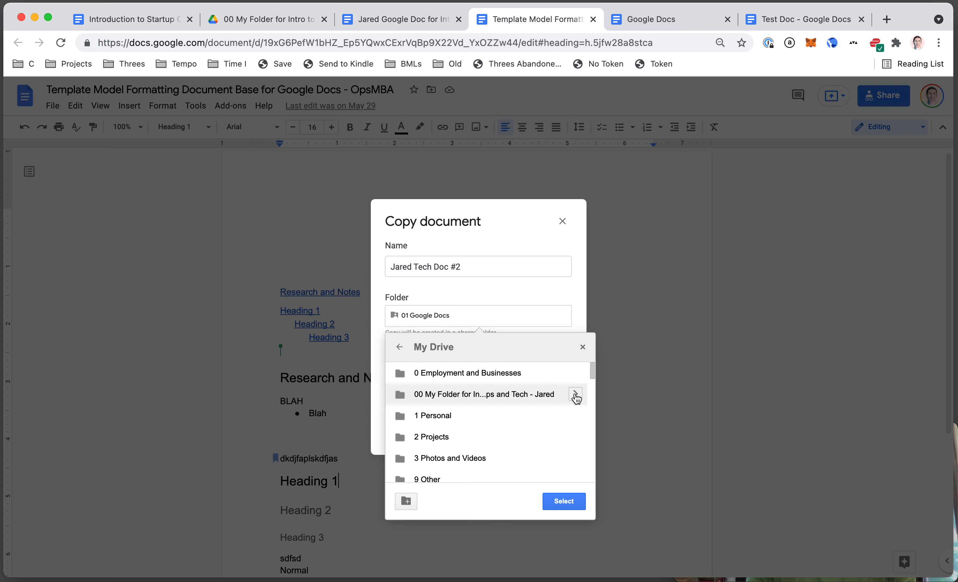
click(575, 394)
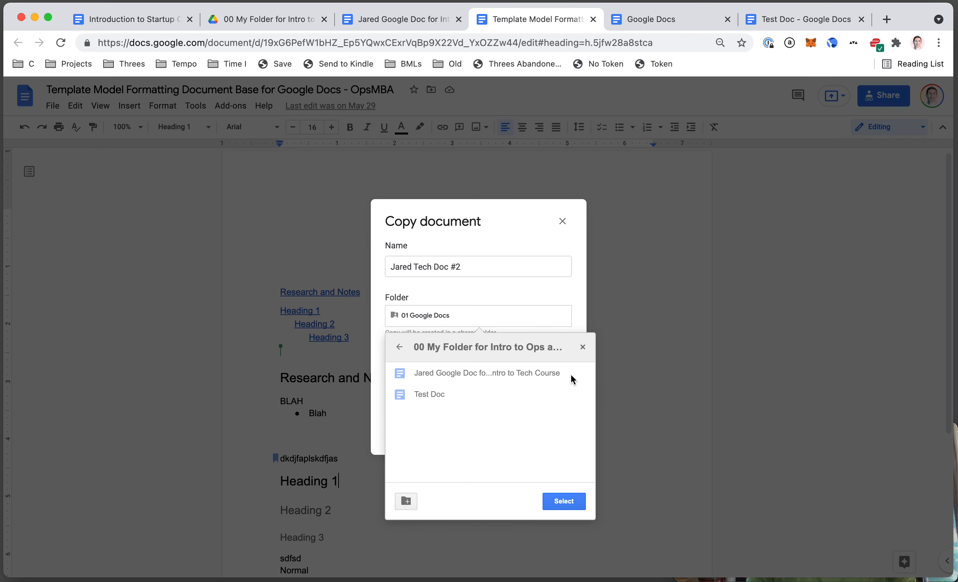
click(563, 500)
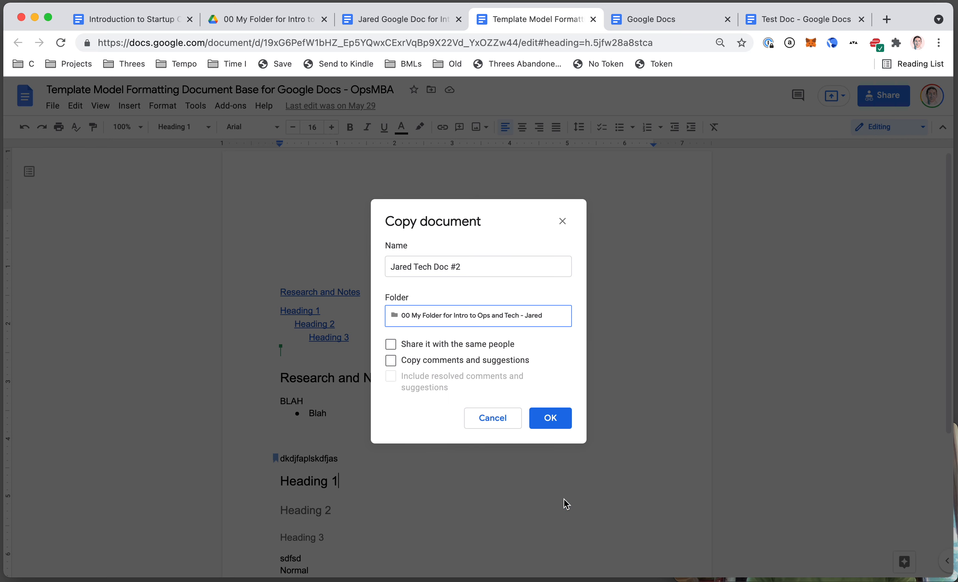
click(551, 418)
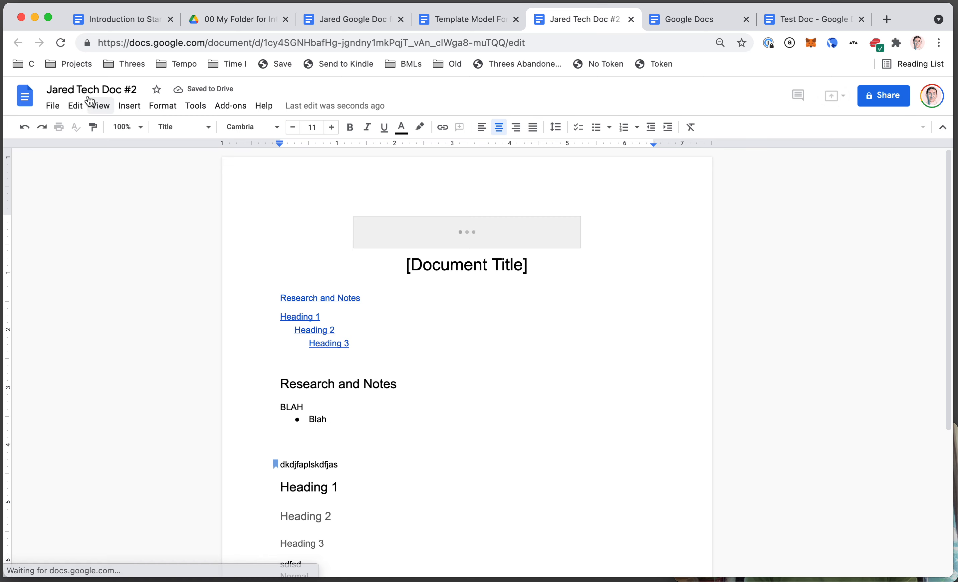
- Try starting a new folder in the Drive course folder, cancelling each attempt
click(227, 20)
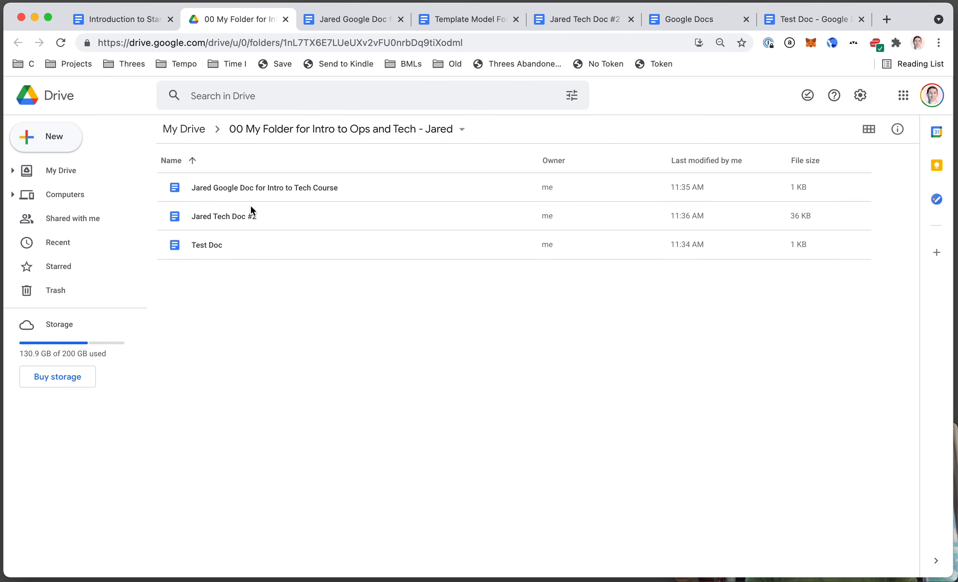
right_click(284, 299)
click(320, 316)
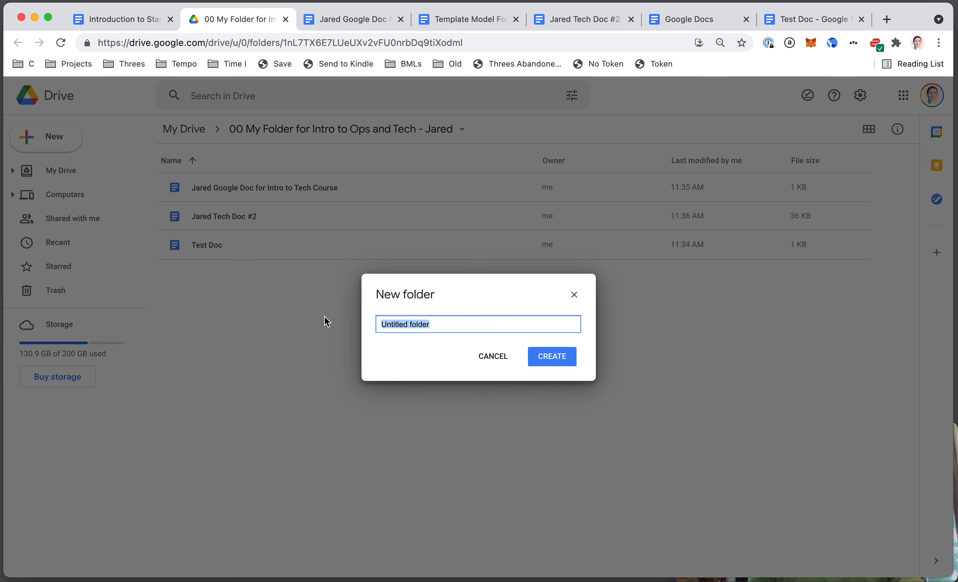
text(Google Docs)
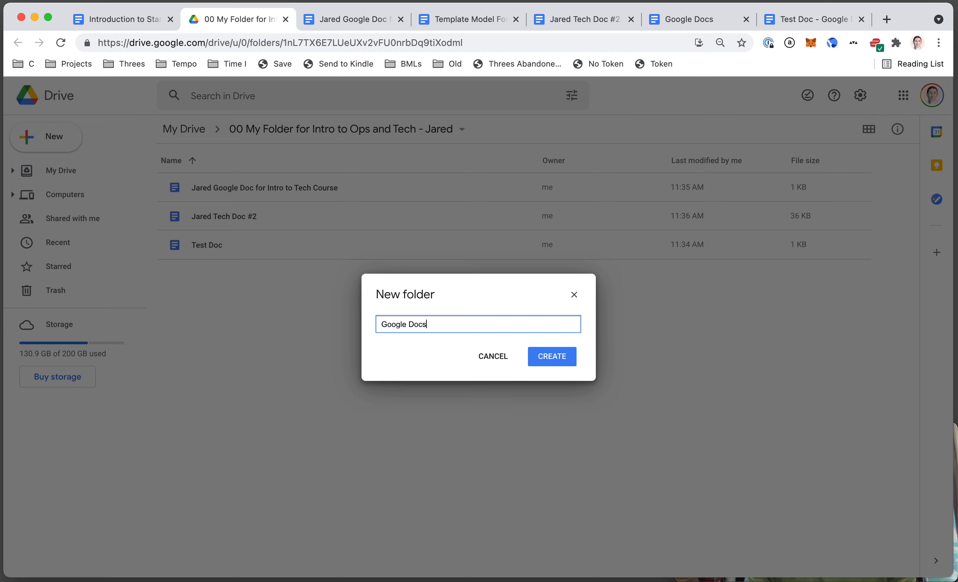
key(Escape)
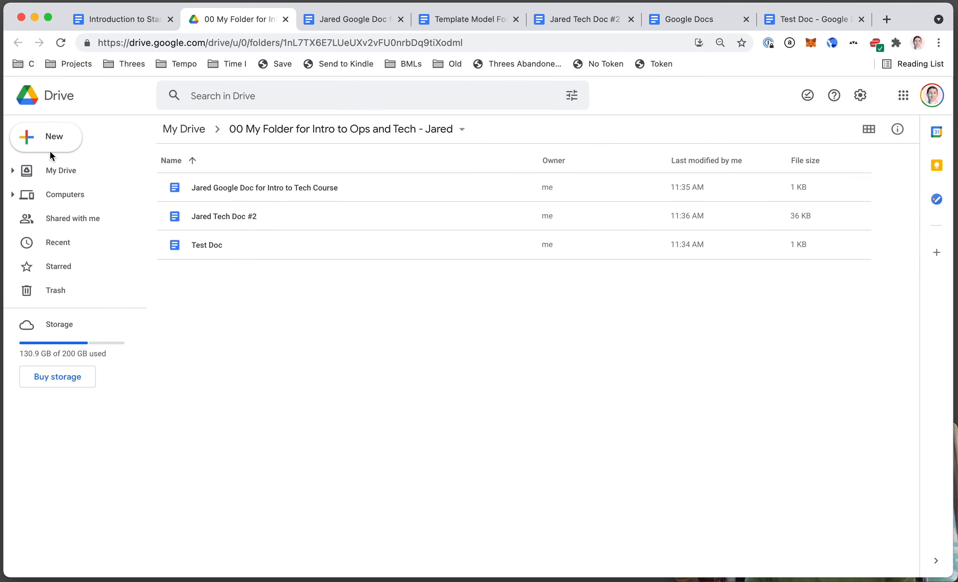
click(52, 141)
click(353, 385)
key(shift+f)
key(Escape)
- Create a folder named 'Google Docs' in the course folder
right_click(283, 336)
click(367, 304)
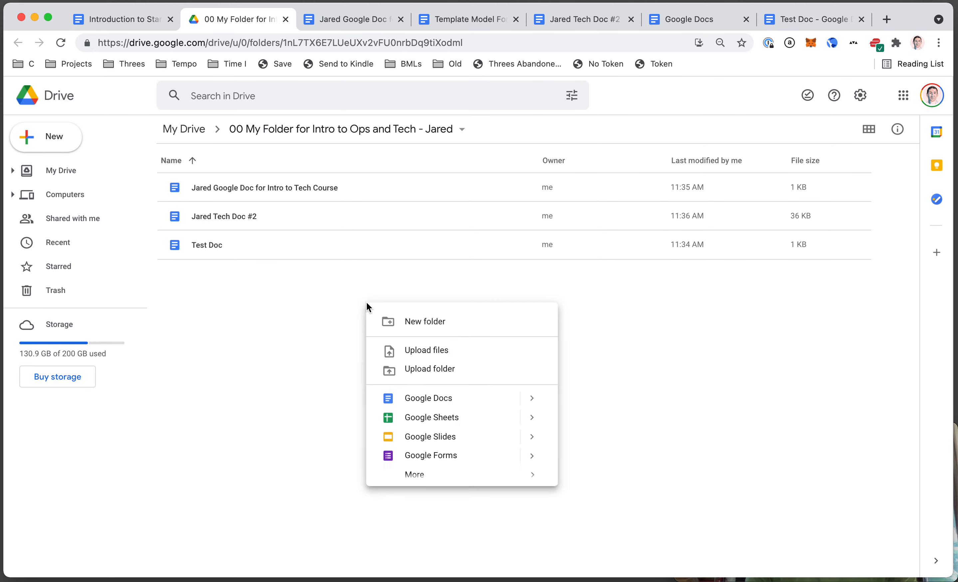
click(392, 321)
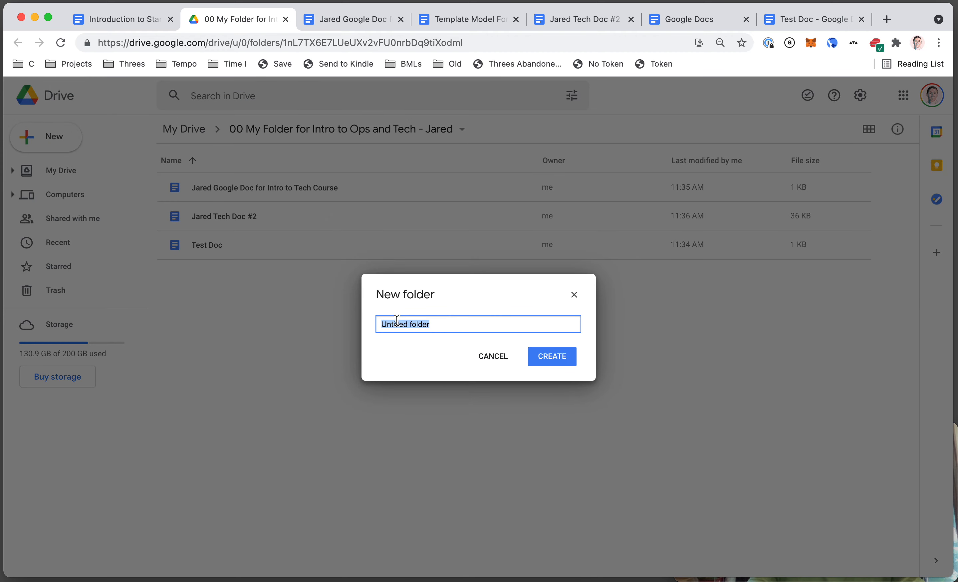
text(Google Docs)
key(Return)
click(309, 299)
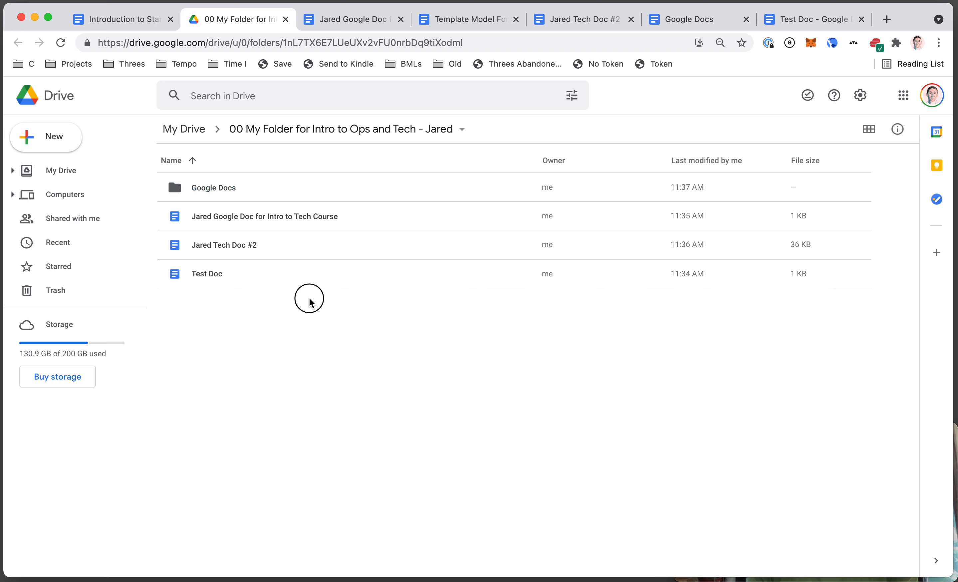
- Move Test Doc, Tech Doc #2 and the Intro to Tech Course doc into the Google Docs folder
drag(329, 308, 271, 216)
key(super+a)
drag(316, 318, 157, 204)
drag(314, 253, 227, 192)
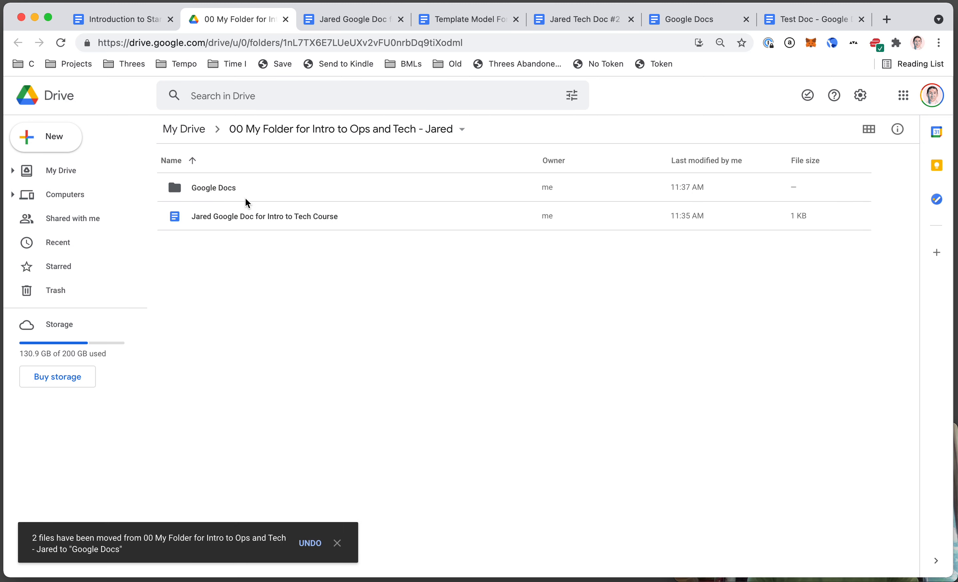
drag(280, 216, 210, 192)
double_click(222, 188)
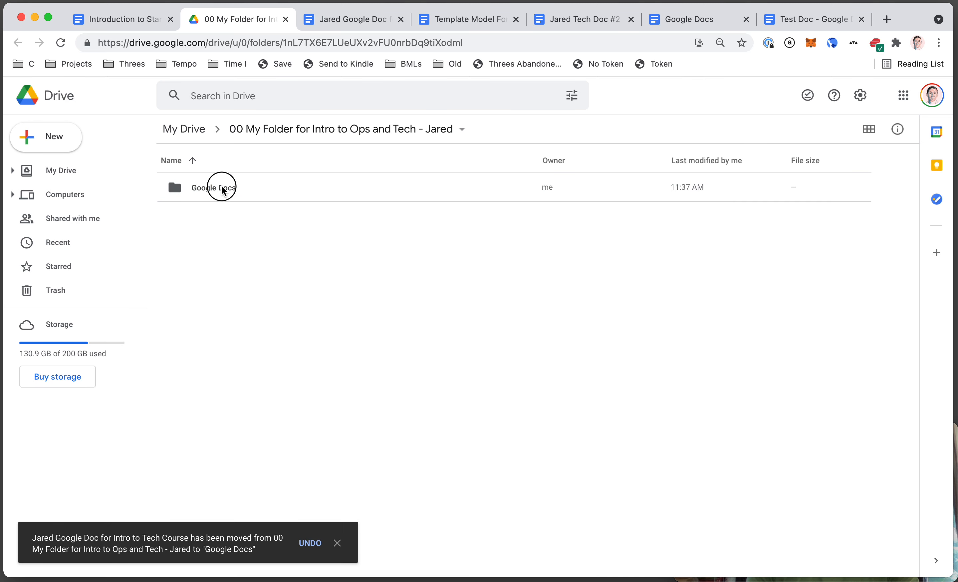
click(353, 134)
- Rename the folder to '00 Google Docs' and open it to view its three documents
click(238, 190)
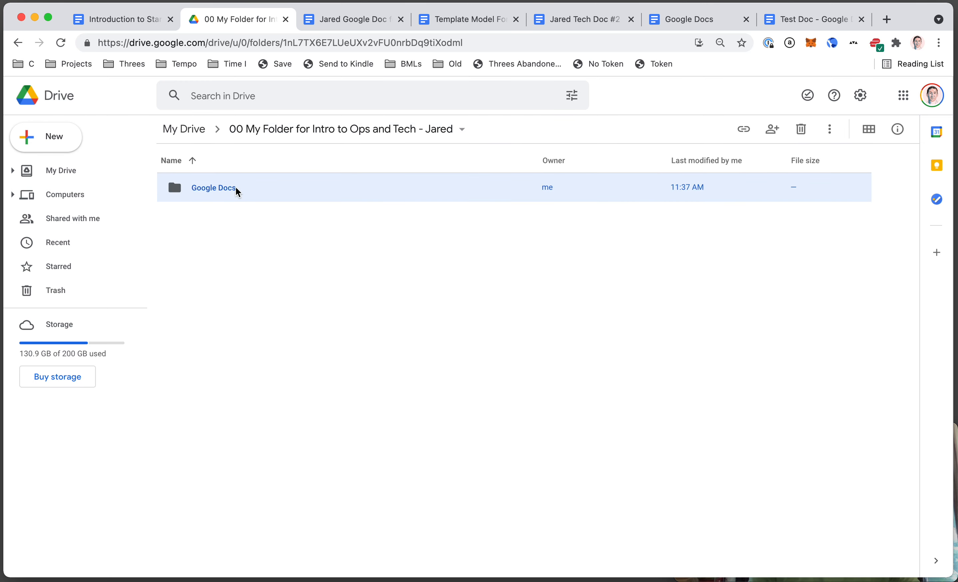
key(n)
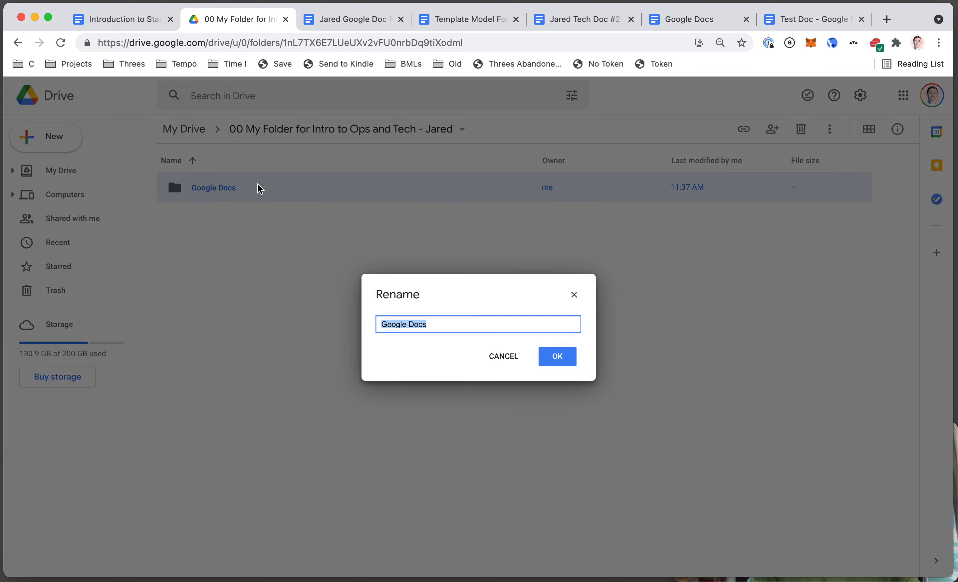
key(Left)
text(00)
key(Return)
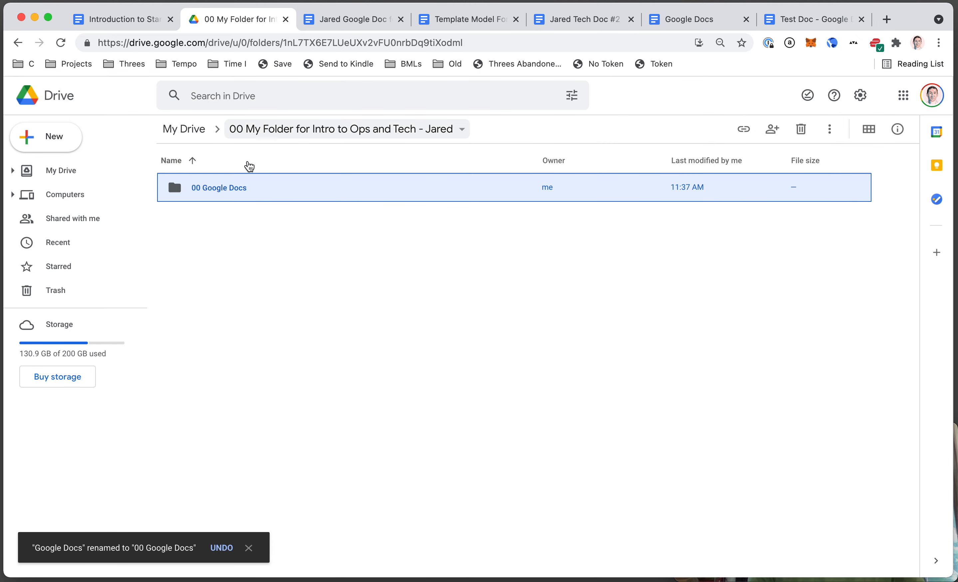
double_click(207, 187)
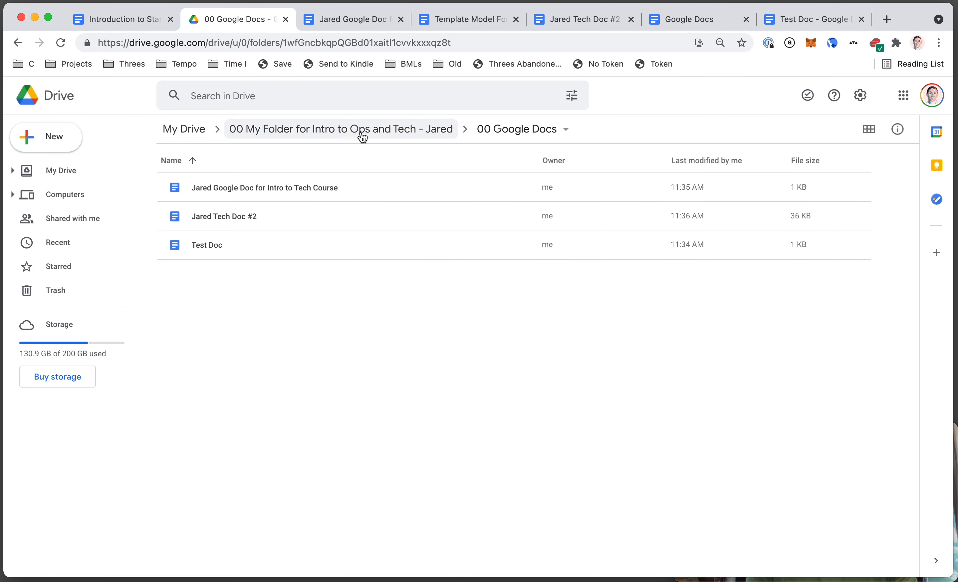
click(527, 135)
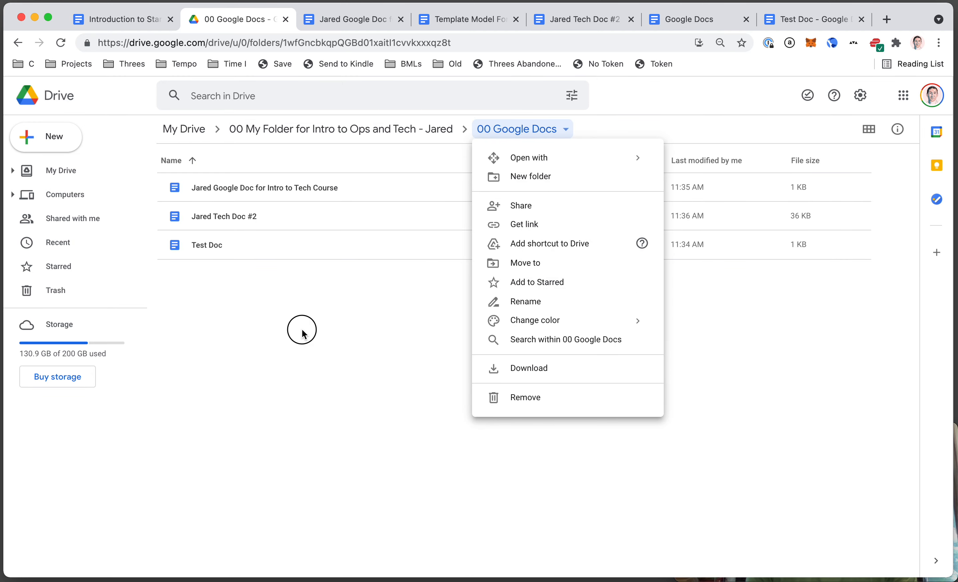
click(299, 331)
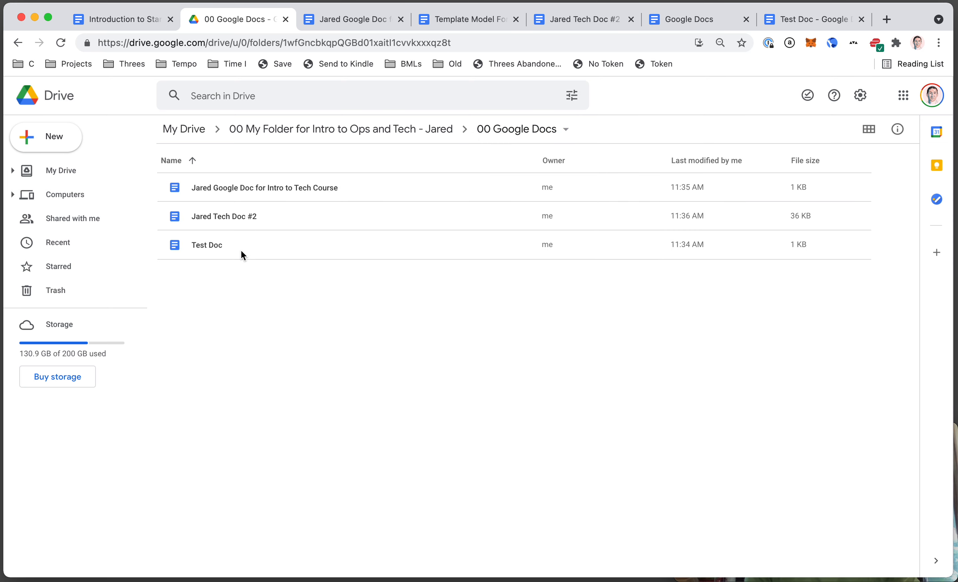
- Open Tech Doc #2, verify it's filed in 00 Google Docs, and return to the course materials
double_click(289, 216)
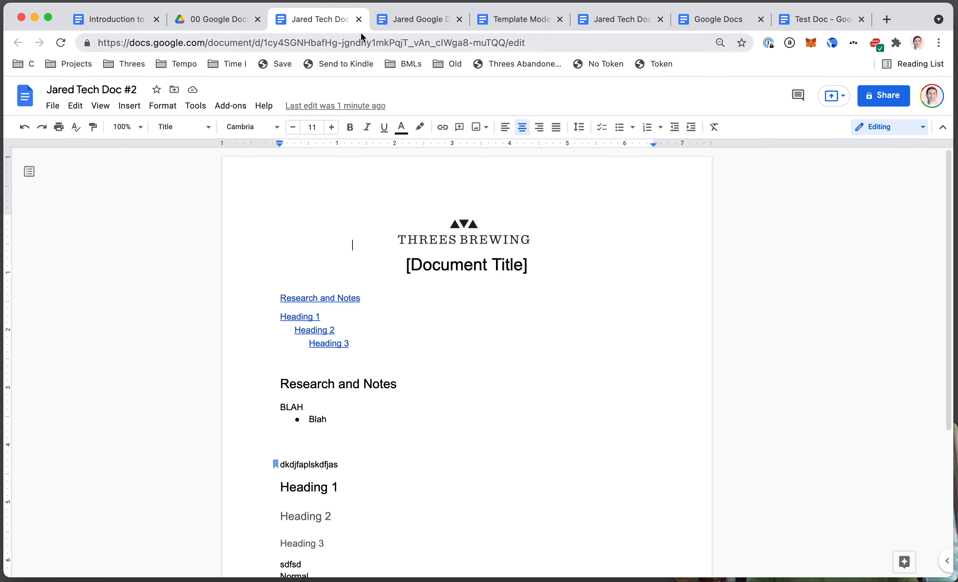
scroll(370, 327, down, 3)
scroll(371, 328, up, 1)
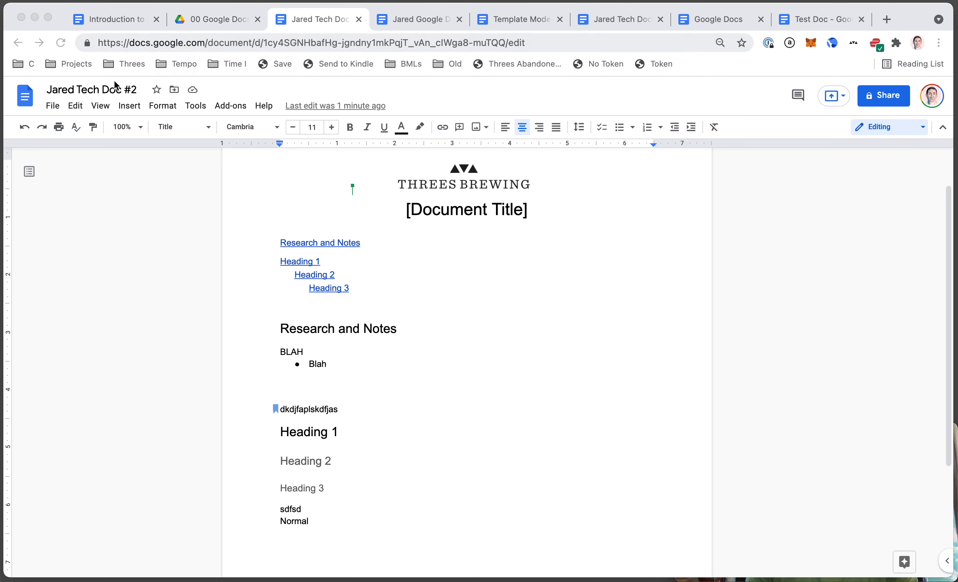
click(106, 88)
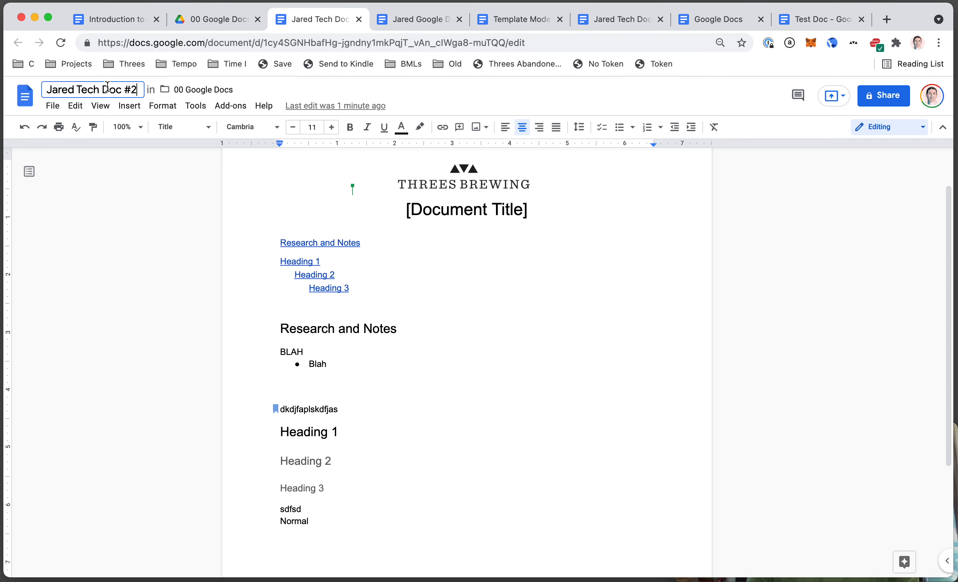
click(488, 388)
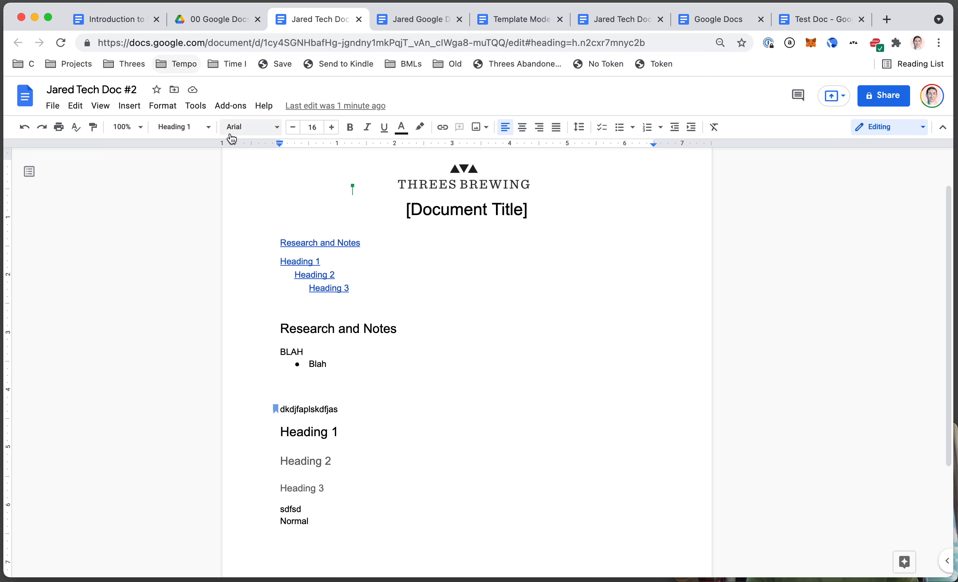
click(117, 19)
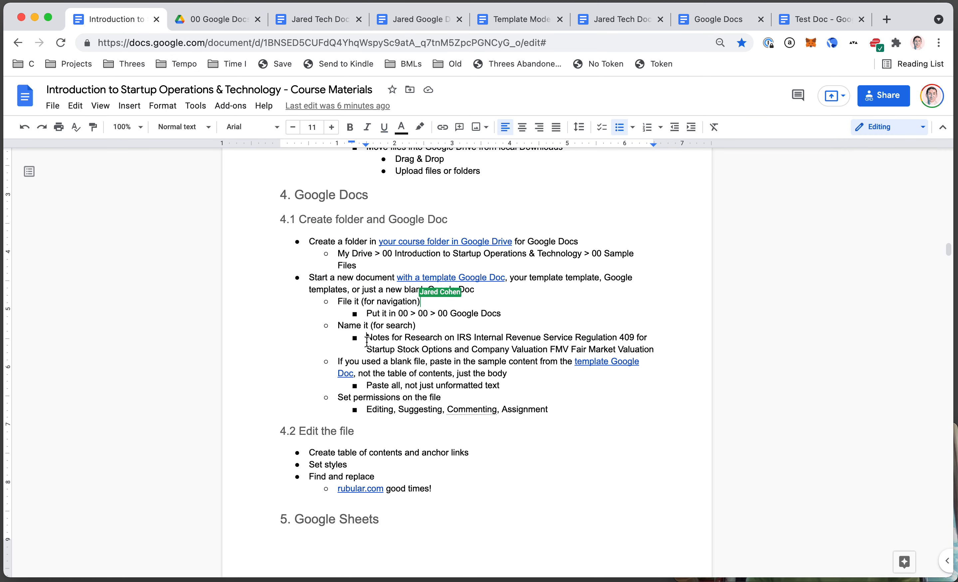
- Highlight the suggested 'Notes for Research…' file name, then go back to the 00 Google Docs folder
key(shift+Down)
key(shift+super+Right)
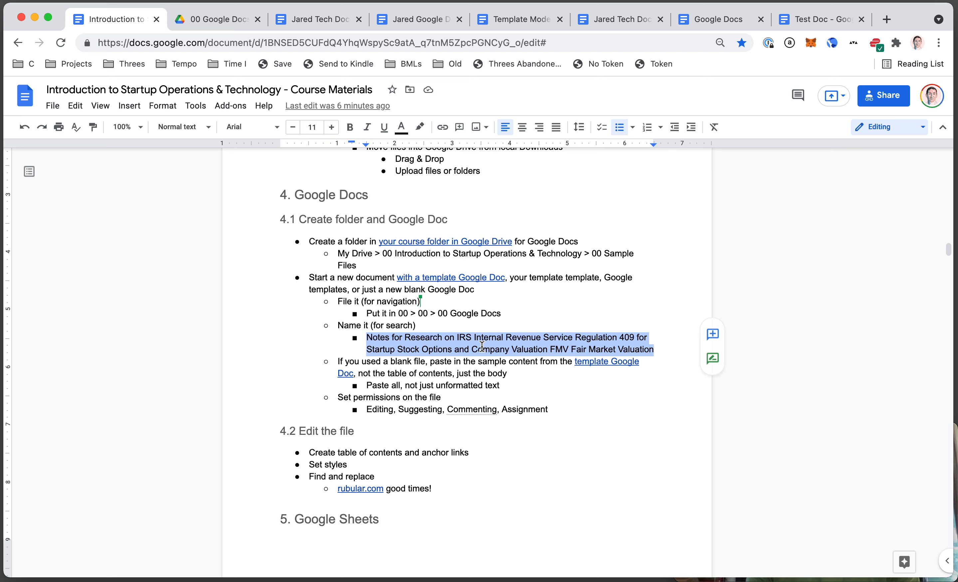
click(213, 19)
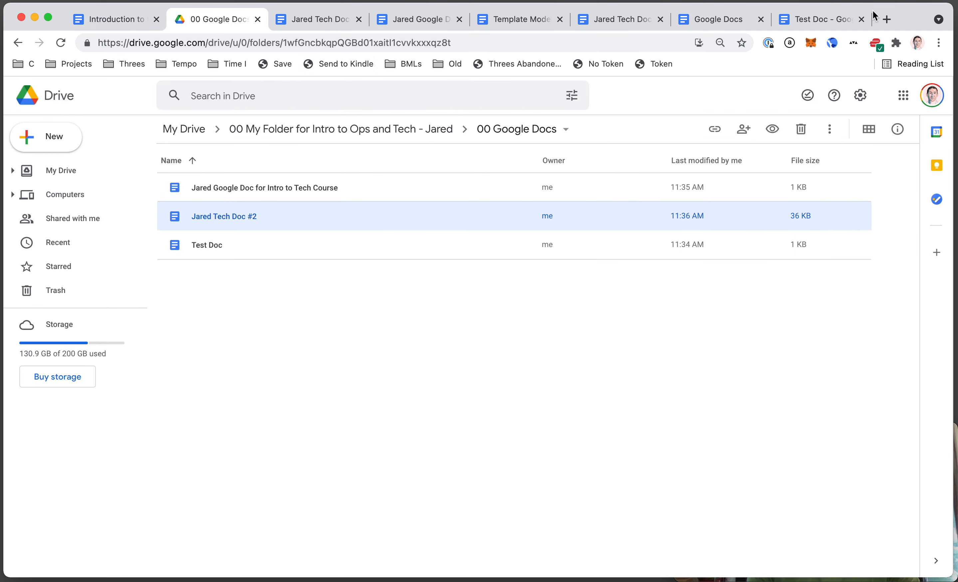
- Open a spare new tab and start an address-bar search for the test doc, then cancel it
click(888, 20)
click(495, 46)
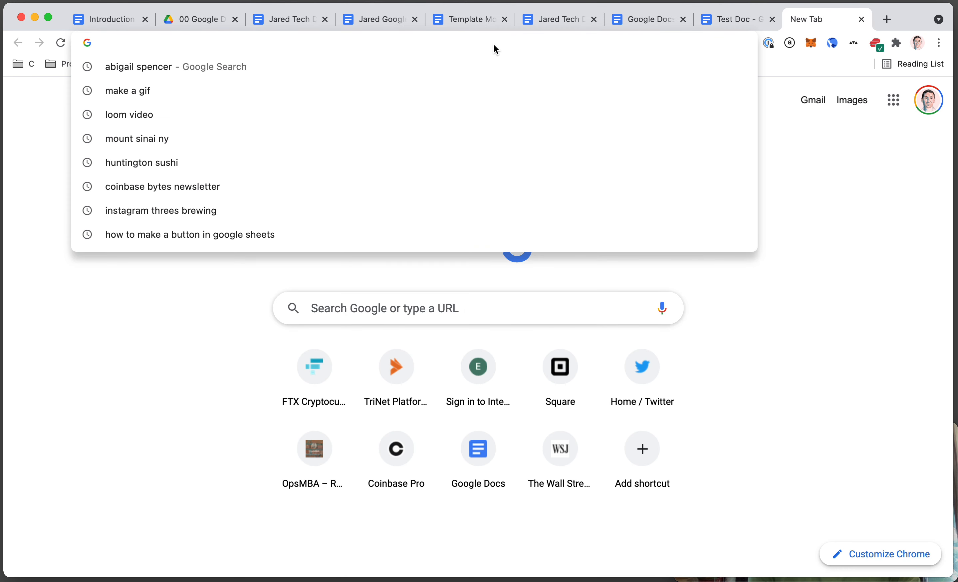
text(jared test doc)
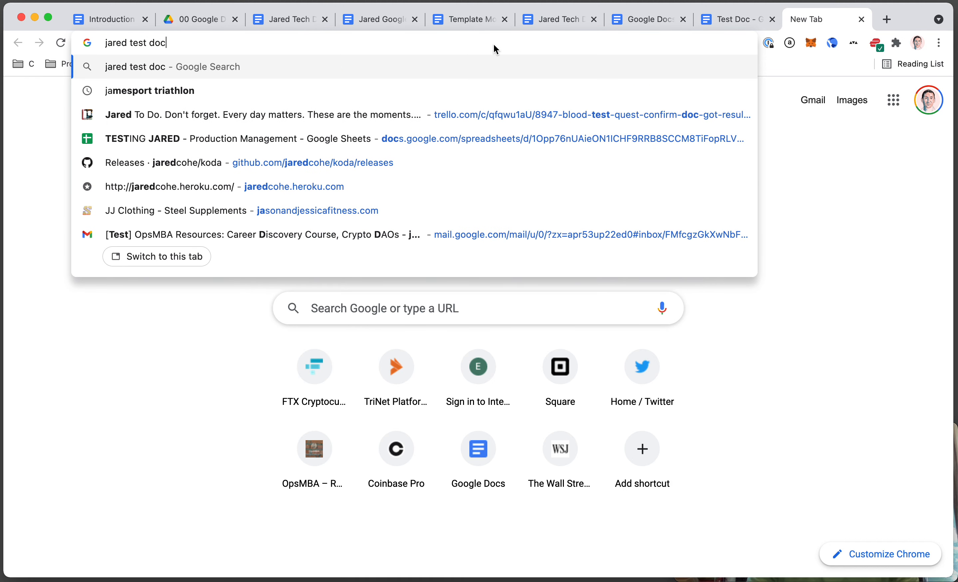
key(Escape)
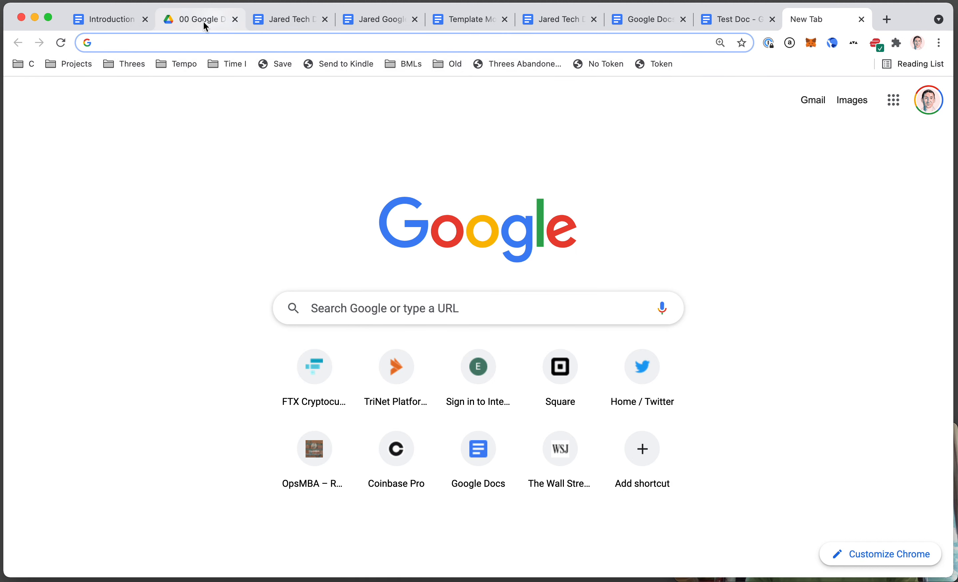
- Move the Test Doc tab beside the Drive folder tab, ending on the course materials
click(203, 22)
click(313, 26)
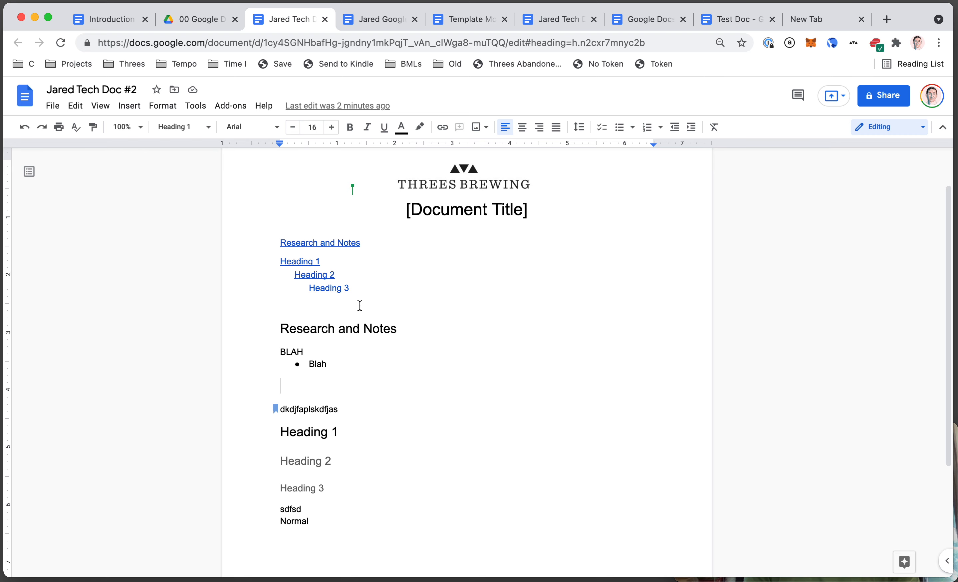
click(461, 17)
click(563, 20)
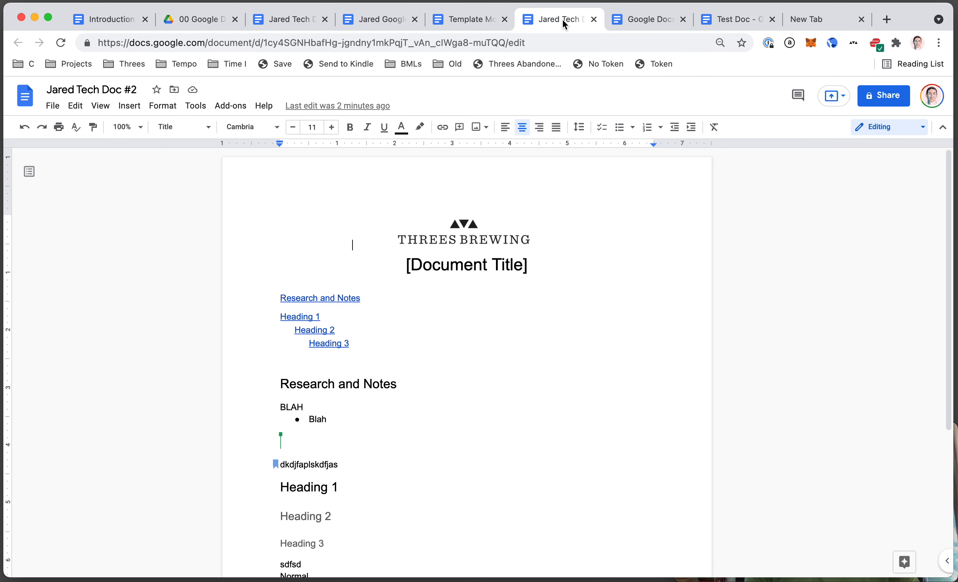
click(647, 25)
click(724, 19)
drag(723, 18, 292, 17)
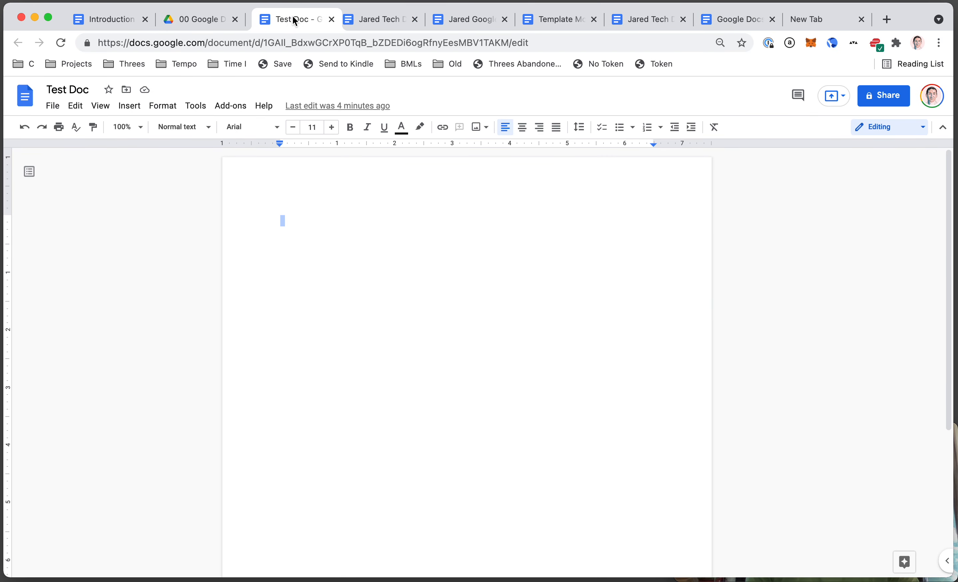
click(359, 21)
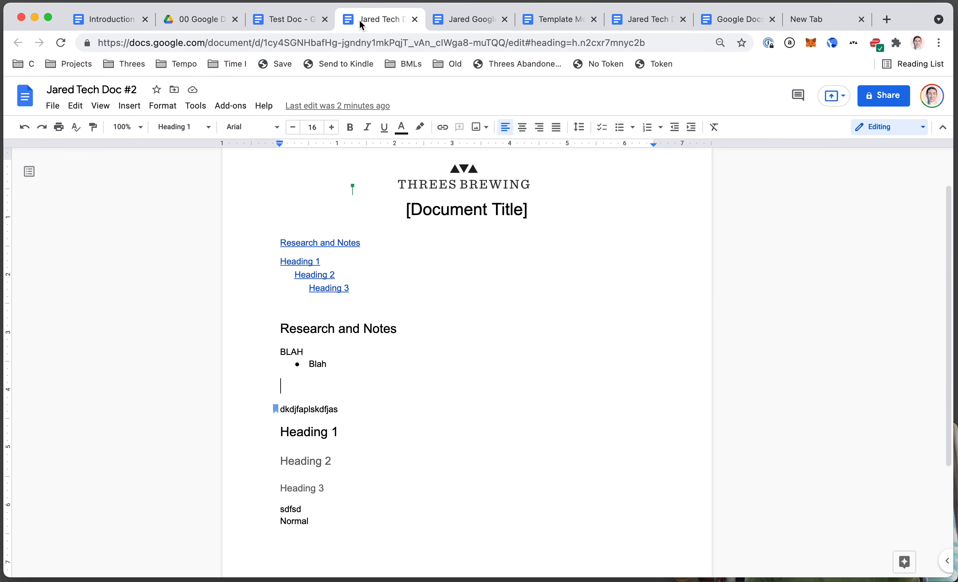
click(117, 23)
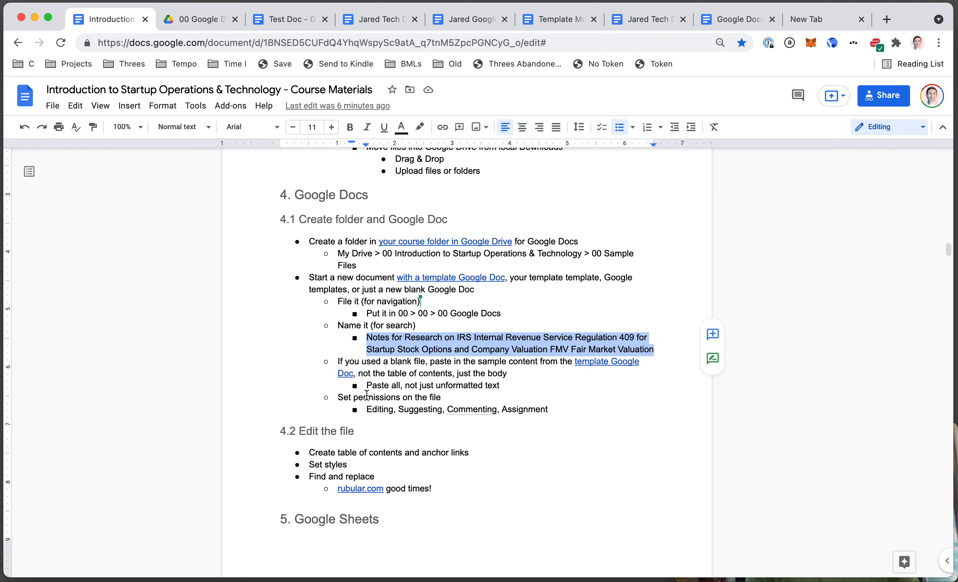
- Open the linked template document in a new tab
click(392, 348)
click(449, 278)
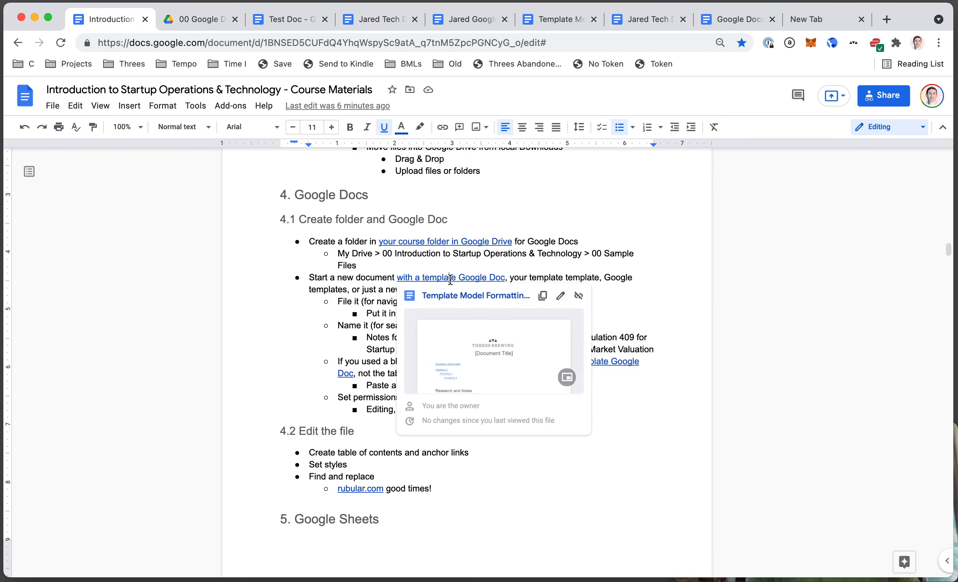
click(366, 299)
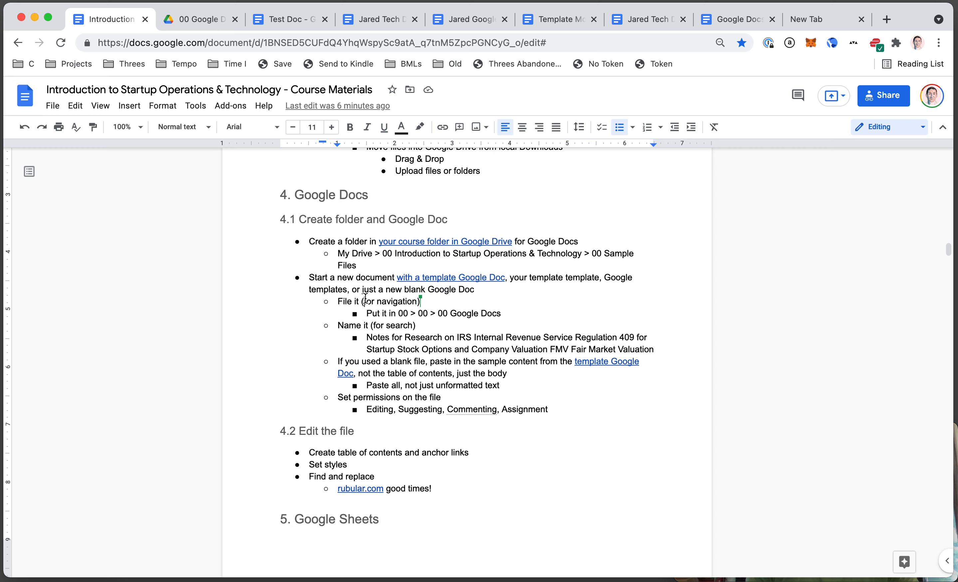
click(418, 279)
click(438, 294)
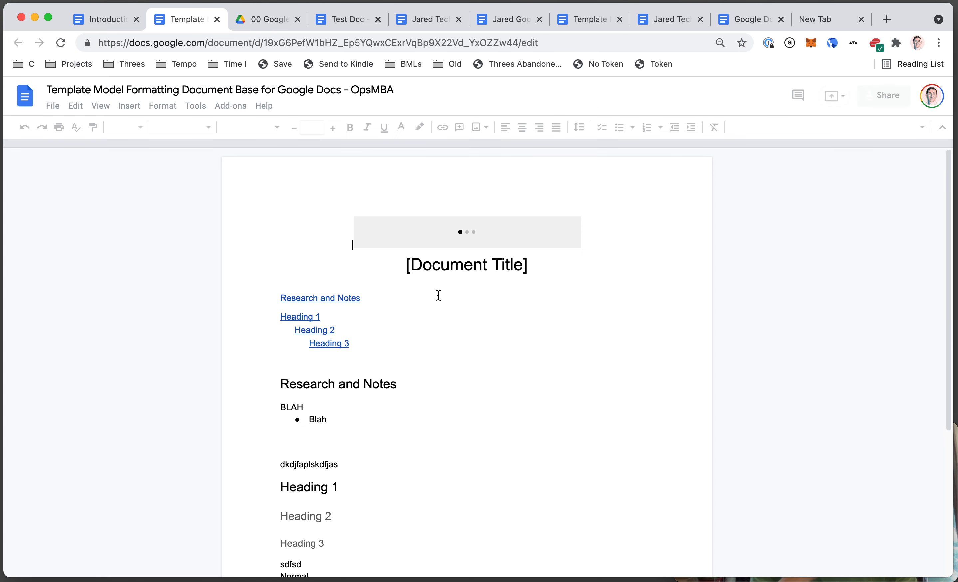
- Select and copy the template body from Research and Notes through Normal
scroll(437, 295, down, 5)
drag(280, 215, 428, 385)
scroll(428, 385, up, 3)
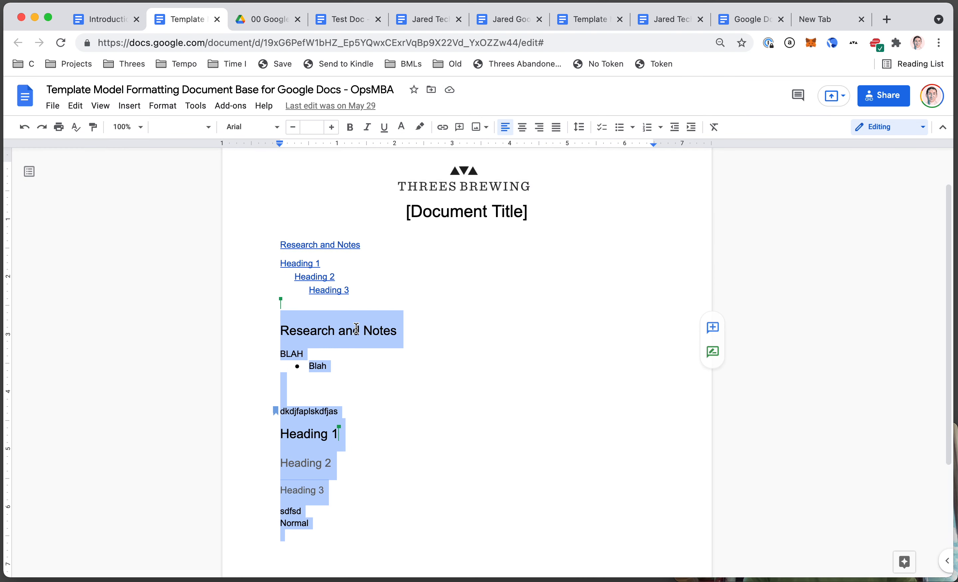
click(77, 105)
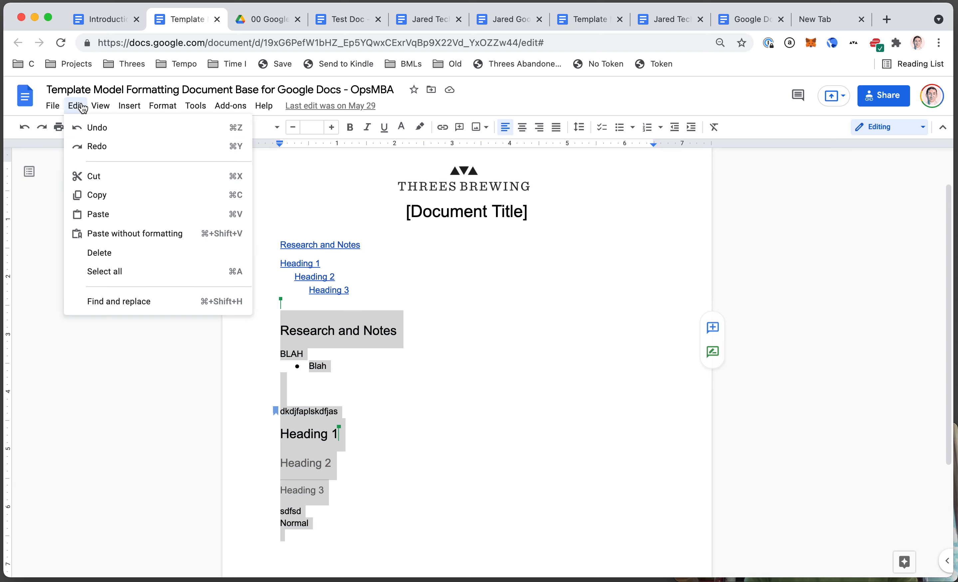
click(374, 330)
- Switch to the empty Test Doc and add a blank line at the top
key(super+4)
click(364, 341)
key(Return)
key(Return)
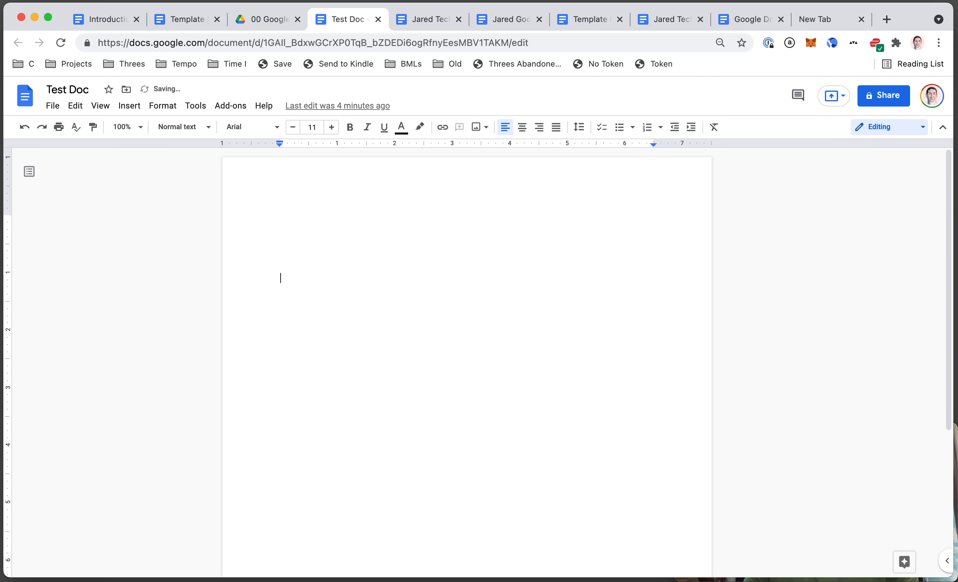
- Paste the template body into Test Doc, delete the extra blank line, and return to 00 Google Docs
key(super+v)
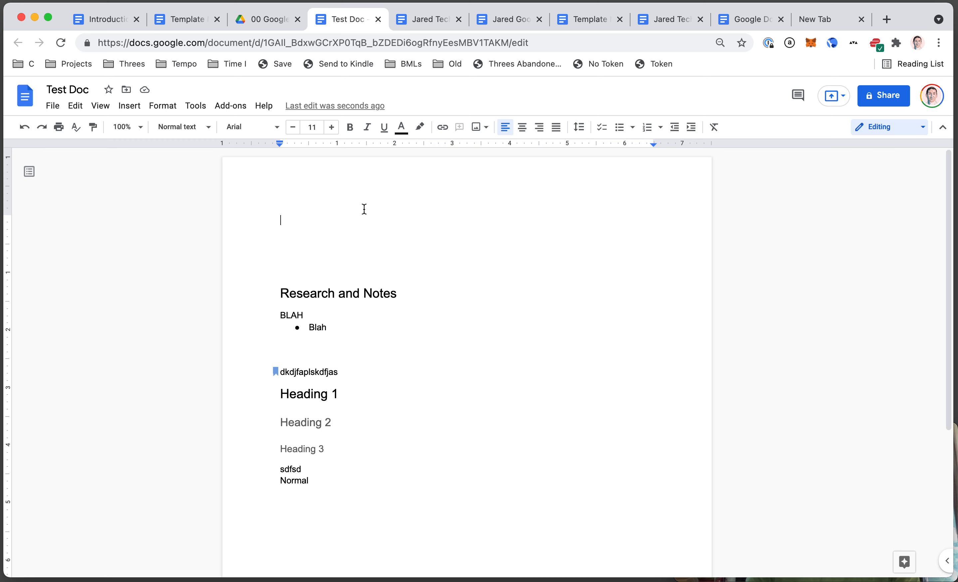
key(Delete)
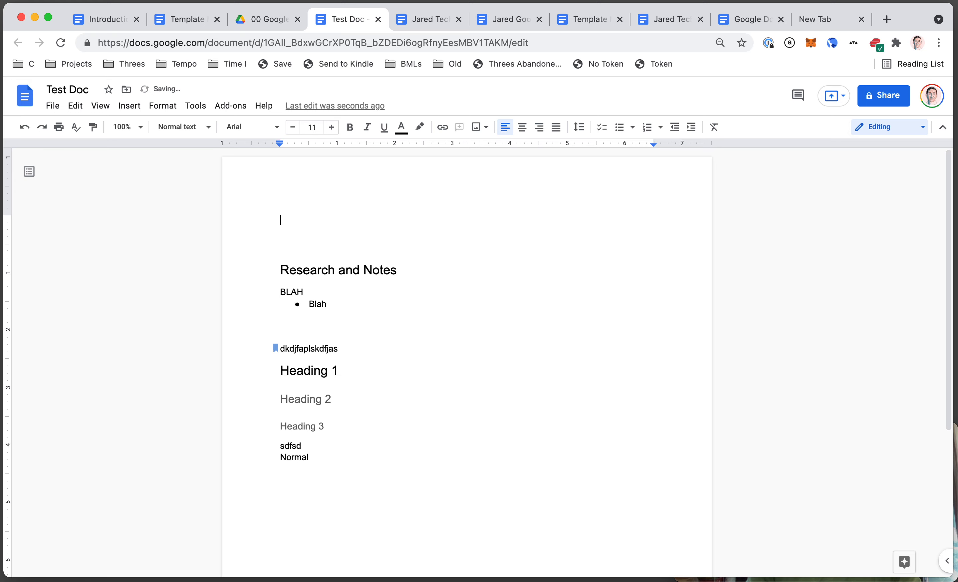
click(270, 20)
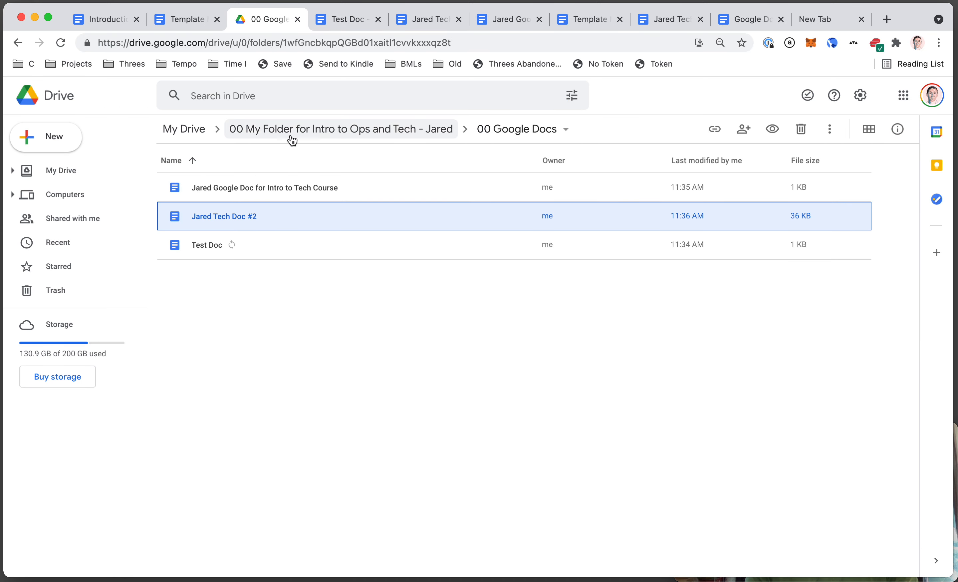
- Reopen the 00 Google Docs folder and briefly open, then close, Tech Doc #2
click(304, 133)
double_click(241, 188)
double_click(253, 214)
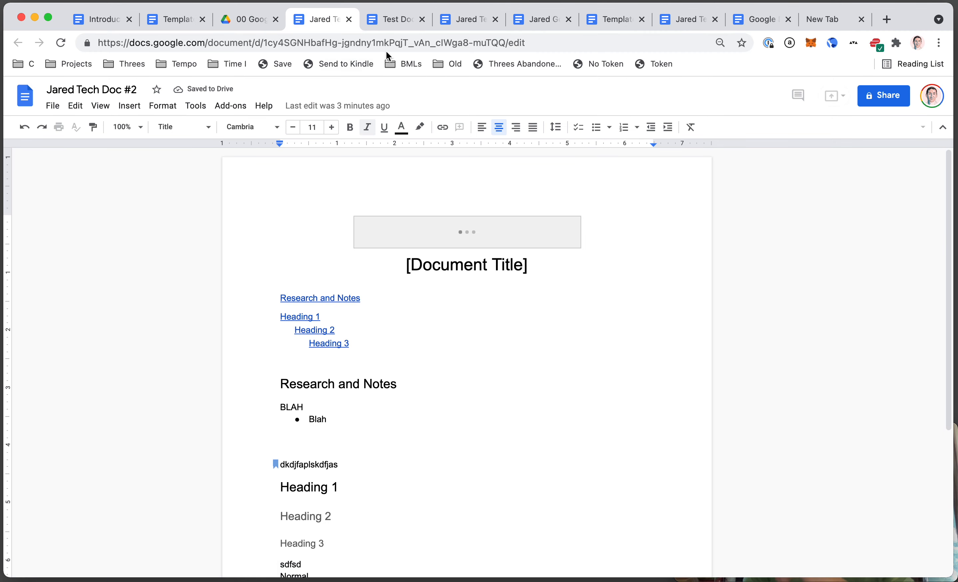
click(349, 19)
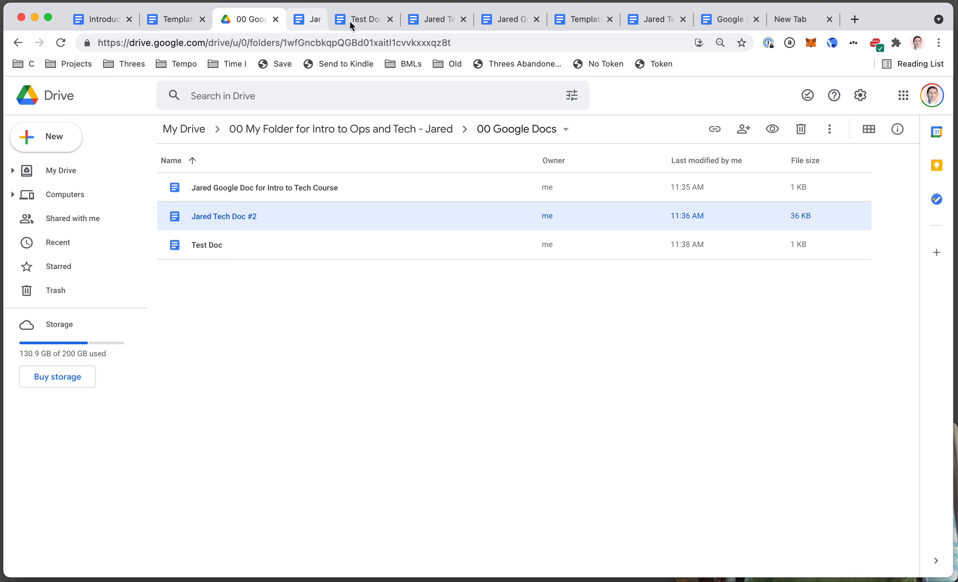
click(322, 18)
click(254, 20)
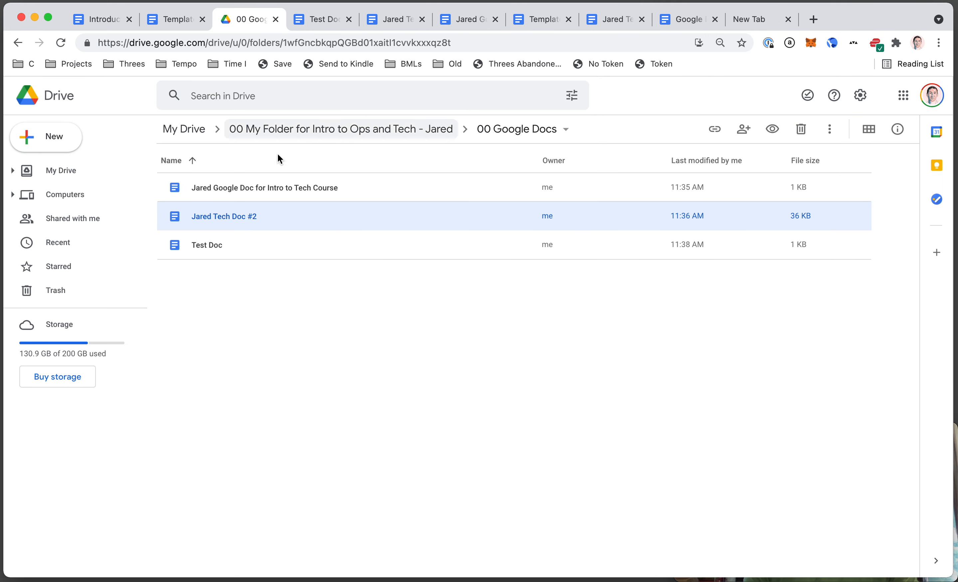
- Move Tech Doc #2 to the trash and close the Test Doc and trashed-document tabs
click(304, 189)
click(294, 213)
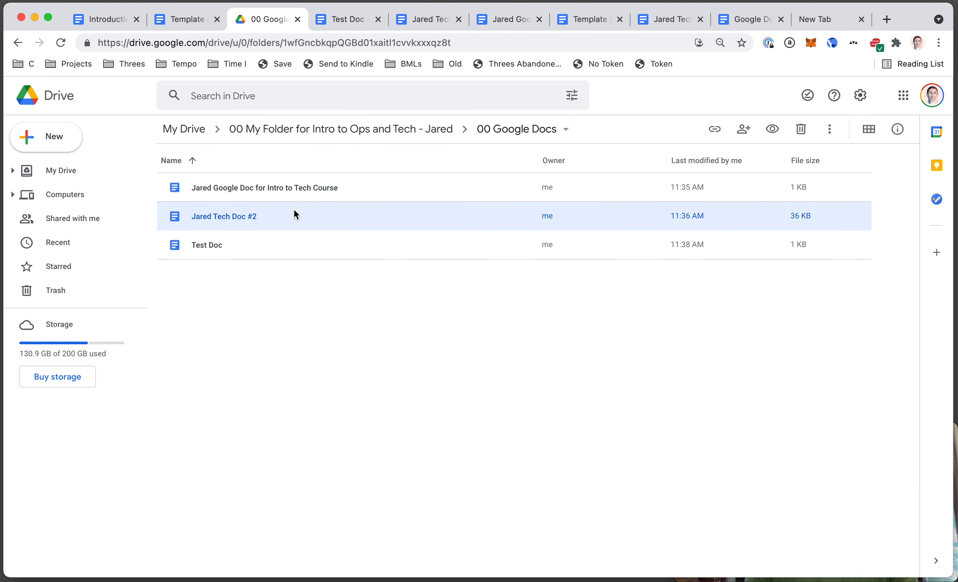
right_click(293, 212)
click(241, 330)
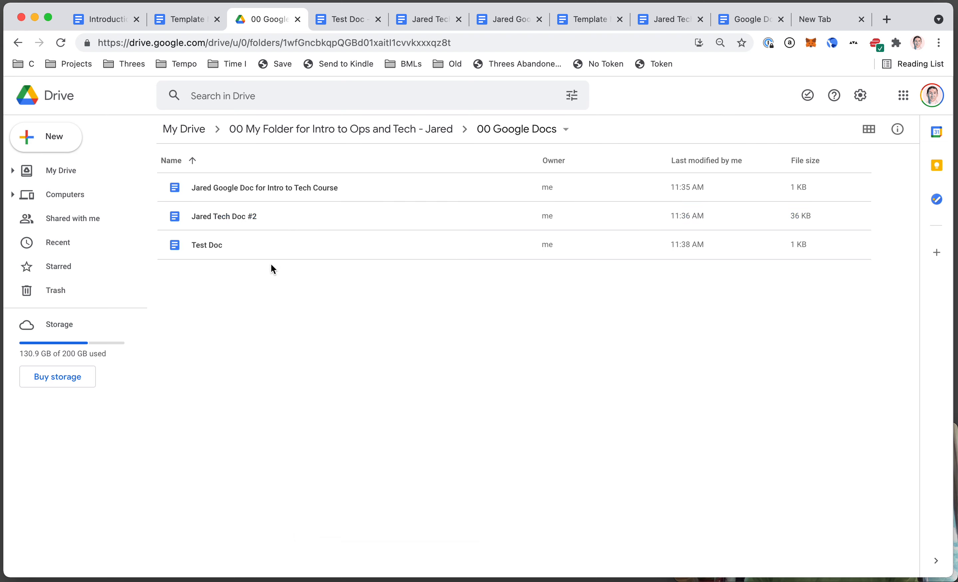
right_click(307, 219)
click(347, 533)
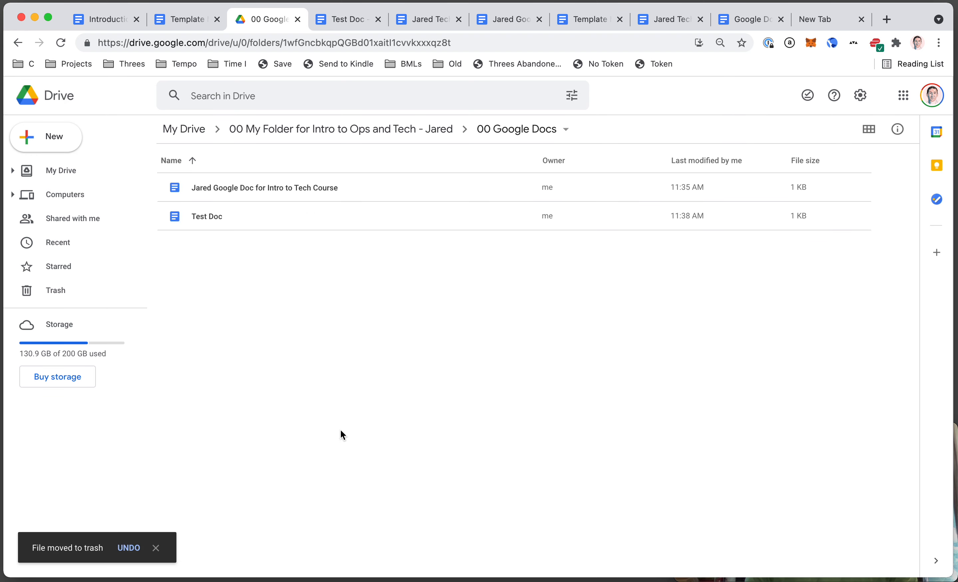
key(ctrl+Tab)
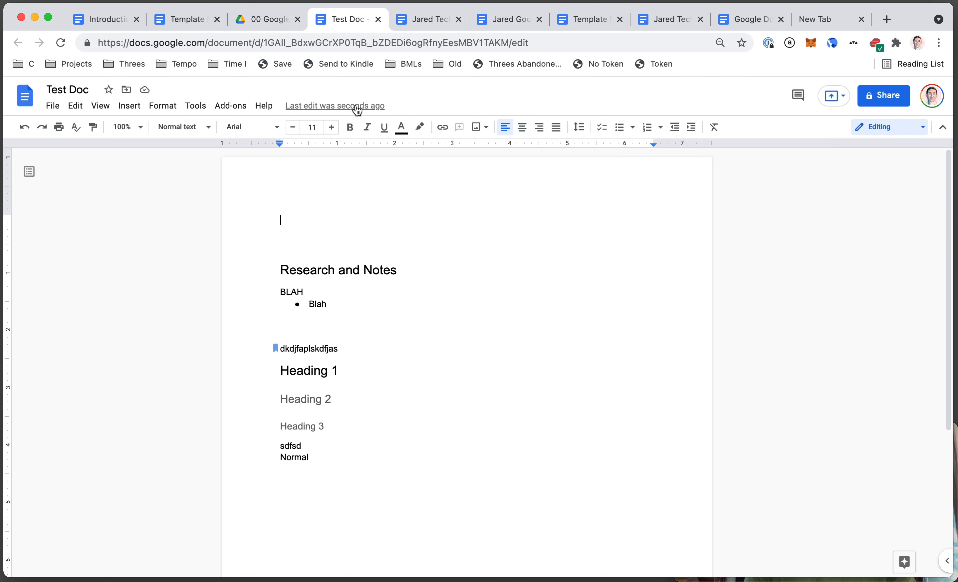
key(ctrl+w)
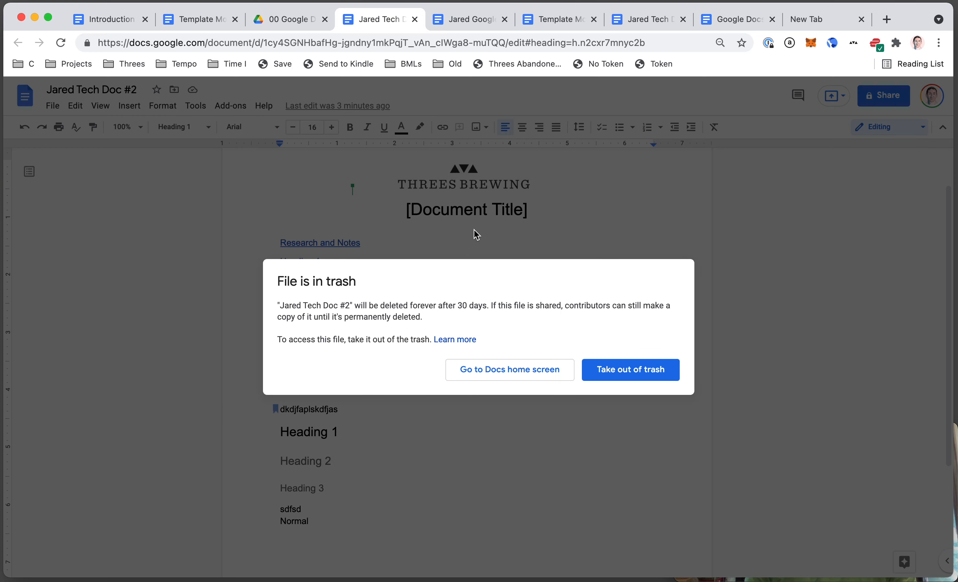
key(super+w)
- Trash the leftover test doc and open the Intro to Tech Course document
key(ctrl+shift+Tab)
right_click(274, 219)
click(324, 534)
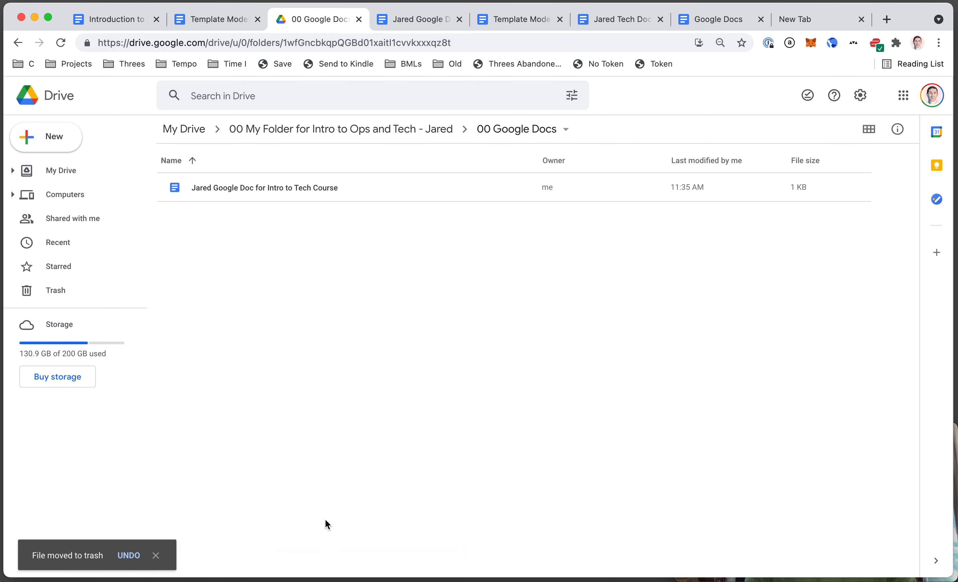
click(338, 191)
double_click(337, 190)
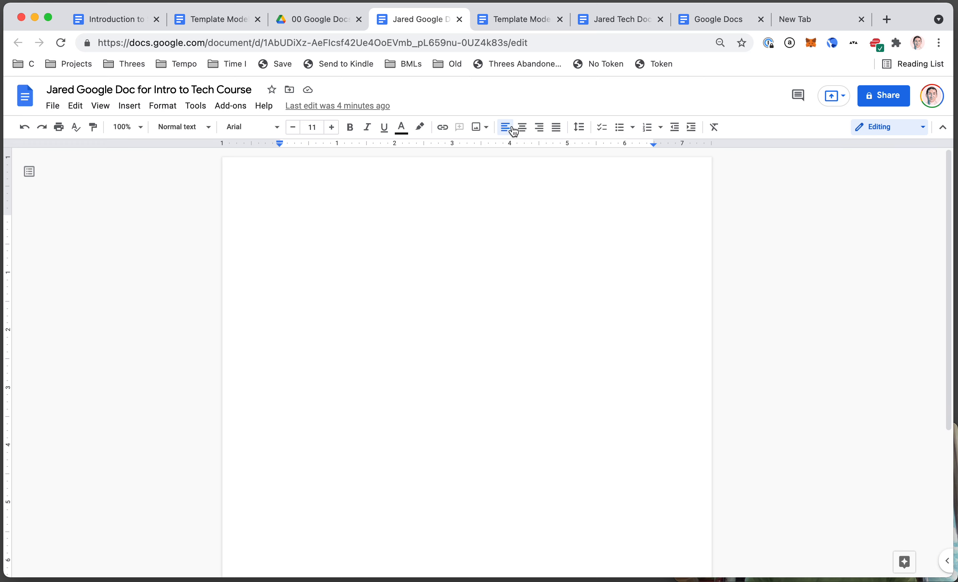
- Close the Template Model, Tech Doc, Docs home and empty new tabs
key(Return)
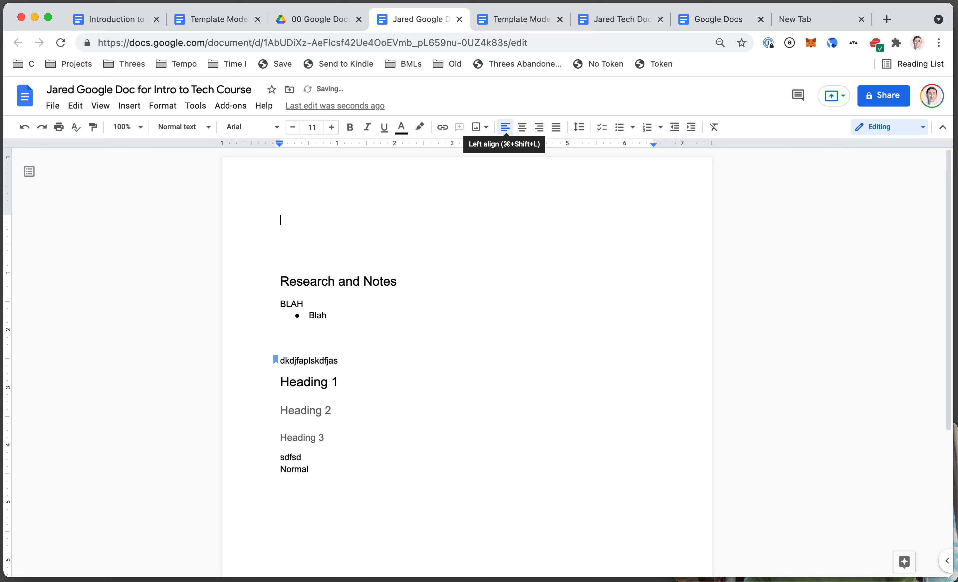
key(ctrl+Tab)
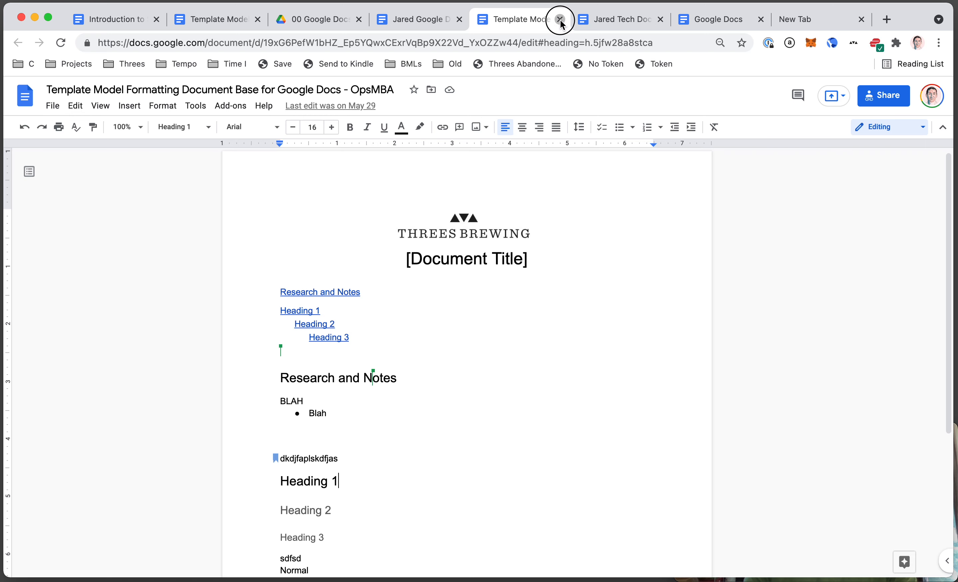
click(560, 20)
click(560, 19)
click(561, 20)
click(560, 20)
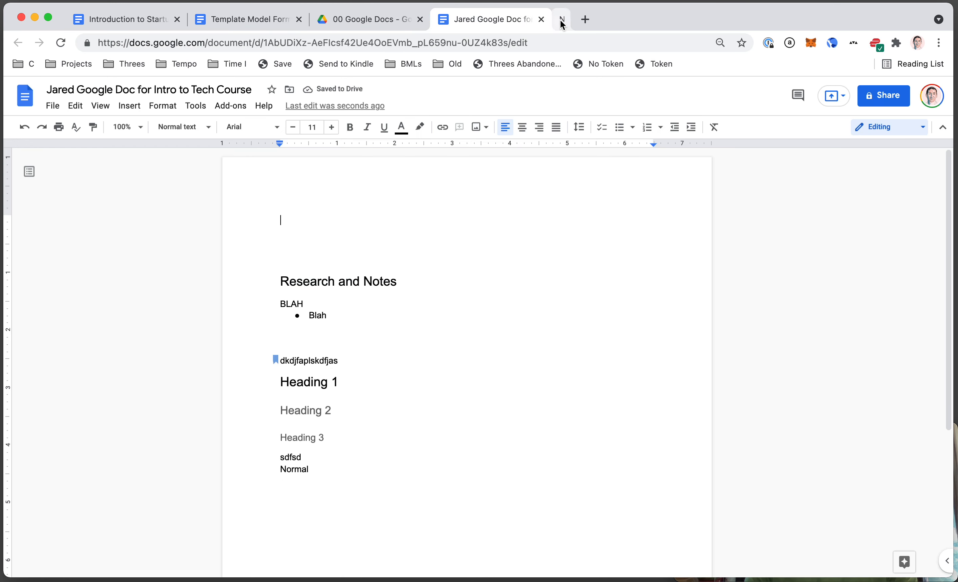
- Check the Drive folder, then bring up the Intro to Tech Course doc's sharing settings
click(438, 17)
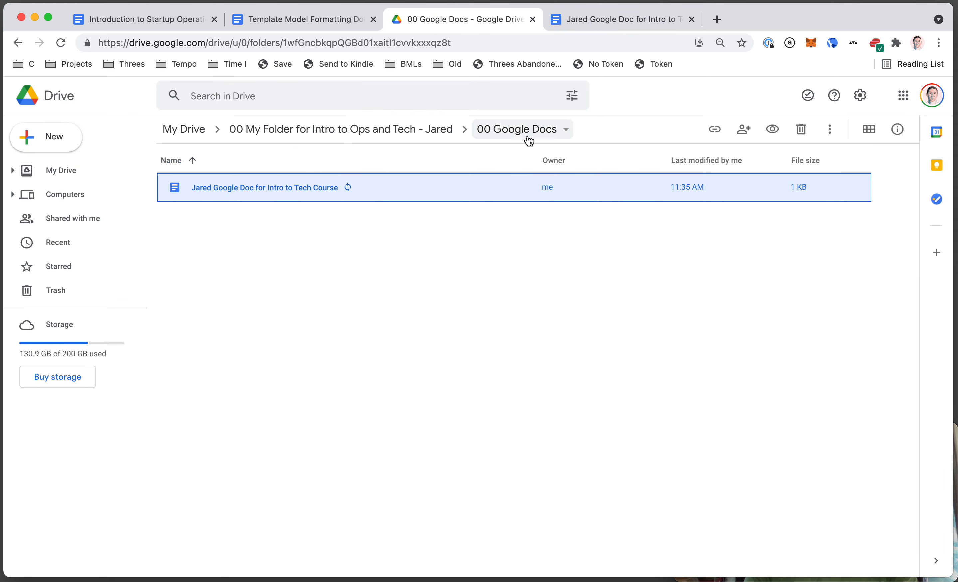
click(525, 132)
click(352, 285)
click(646, 17)
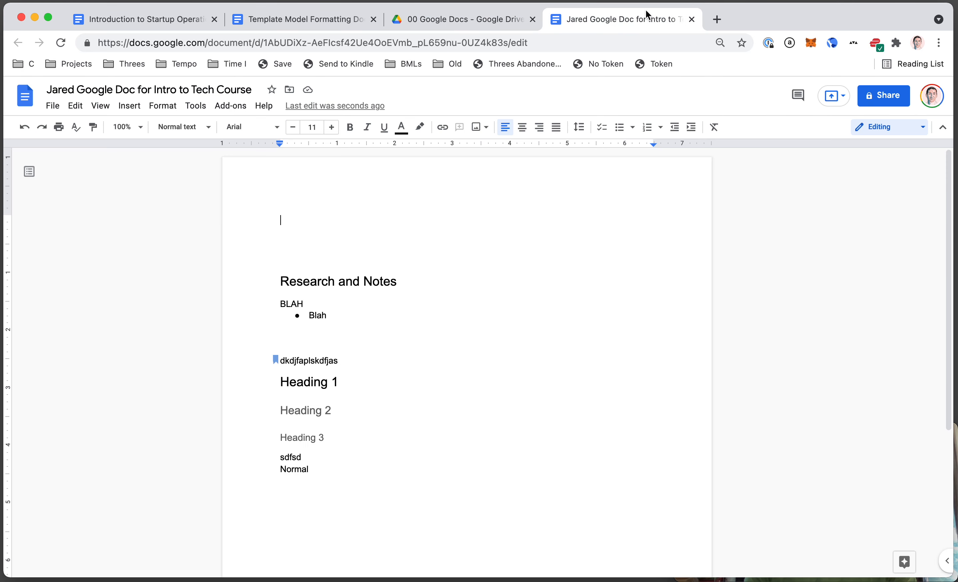
click(883, 95)
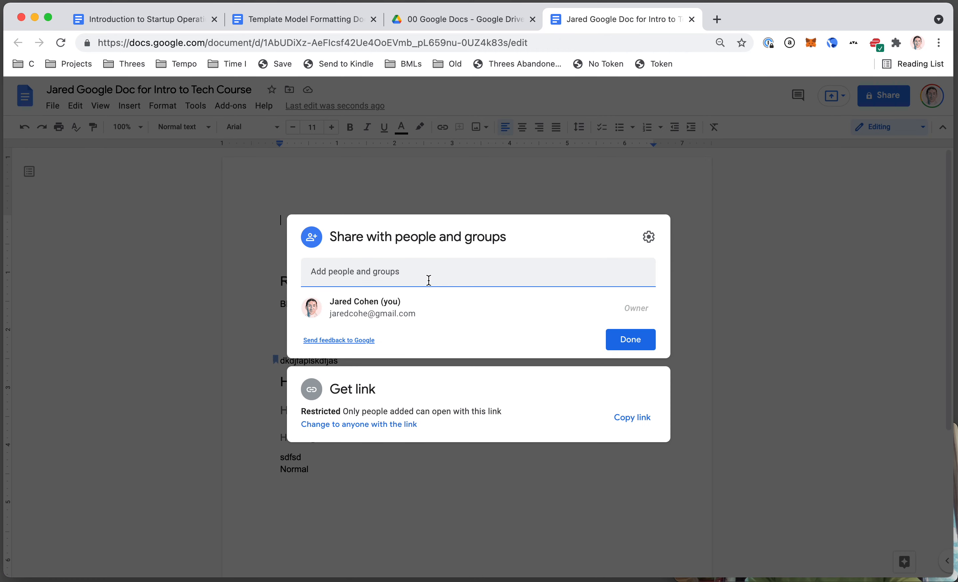
- Add the second account's e-mail as a Viewer with Notify people unchecked, and share
click(470, 309)
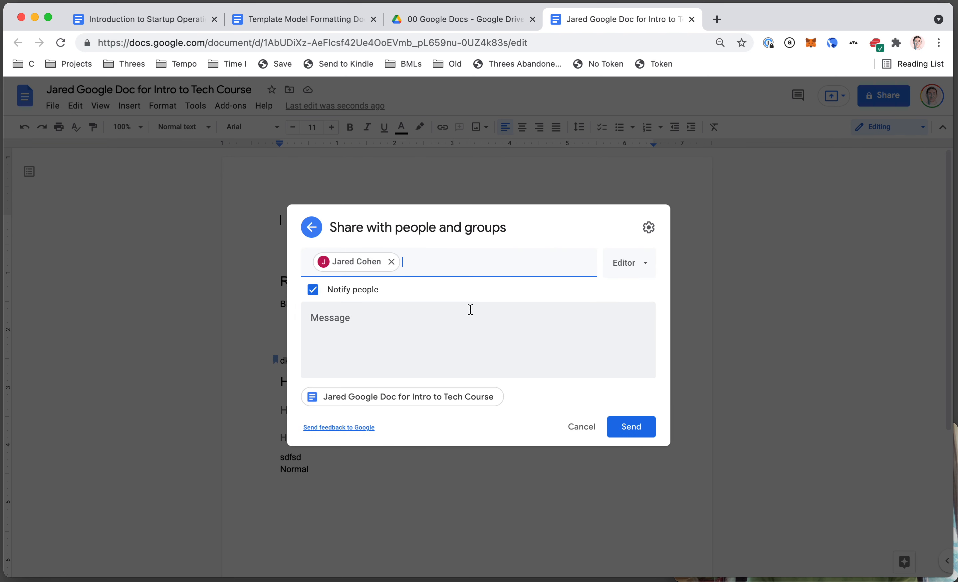
click(314, 290)
click(627, 306)
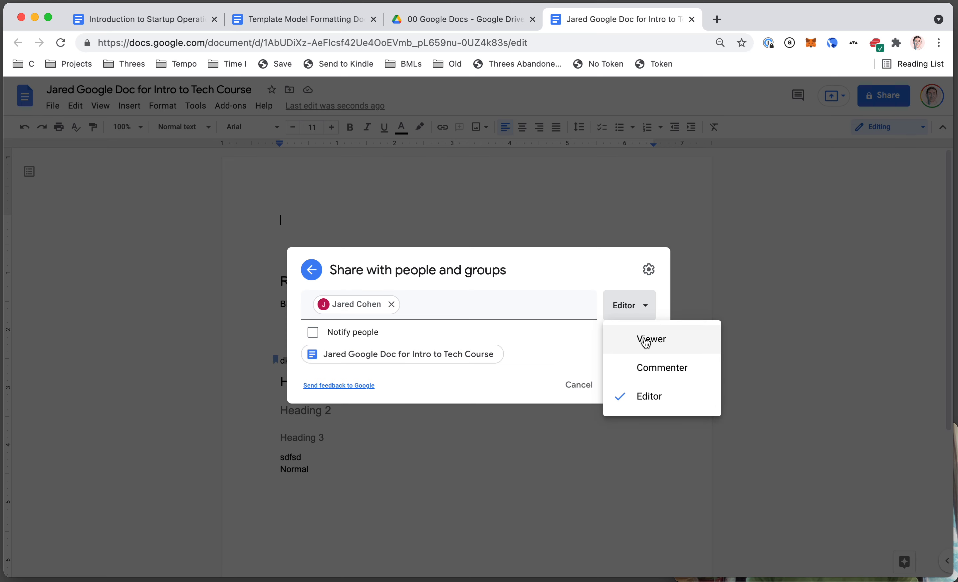
click(646, 339)
click(622, 392)
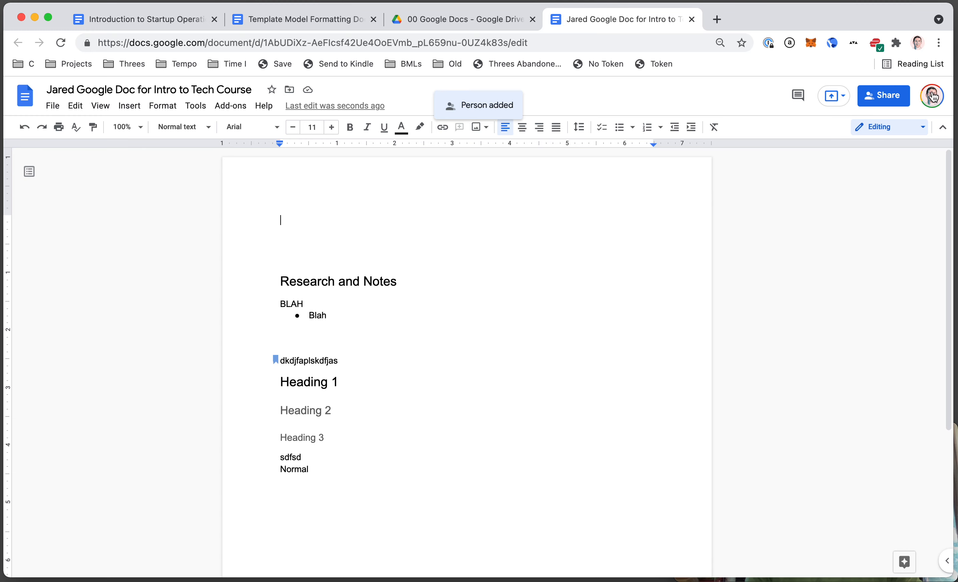
click(934, 96)
click(571, 260)
- Open the document as the second account in a new tab beside the owner's tab
click(933, 96)
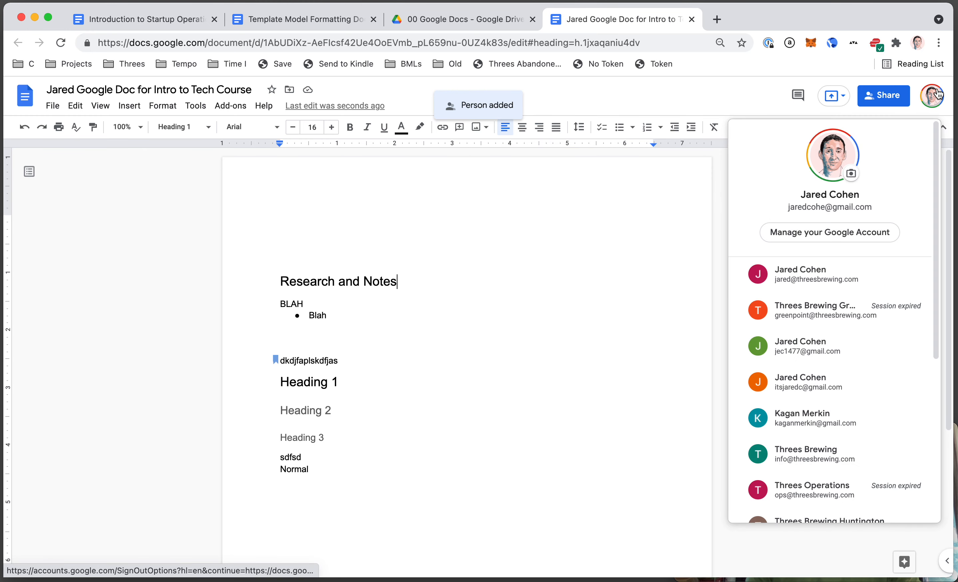
click(822, 275)
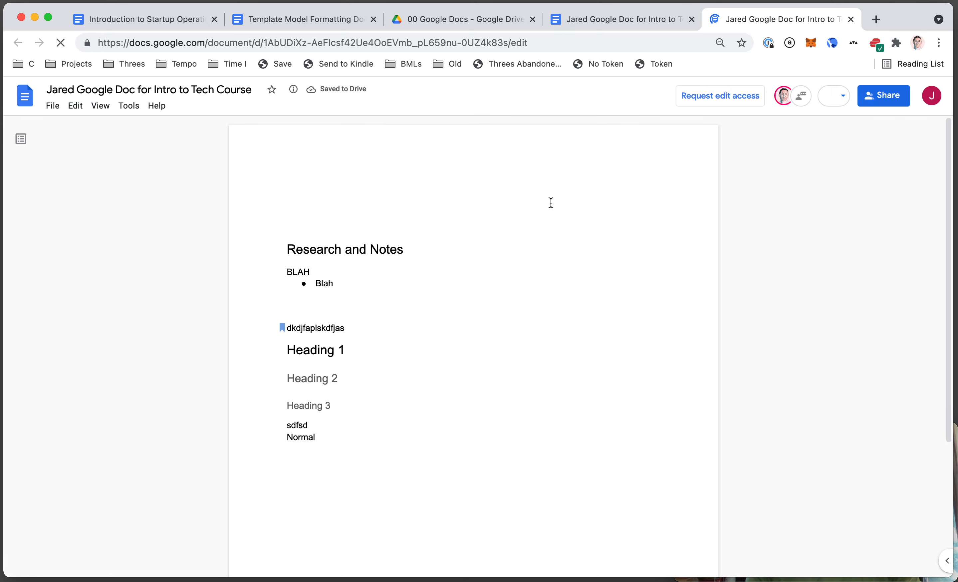
click(682, 24)
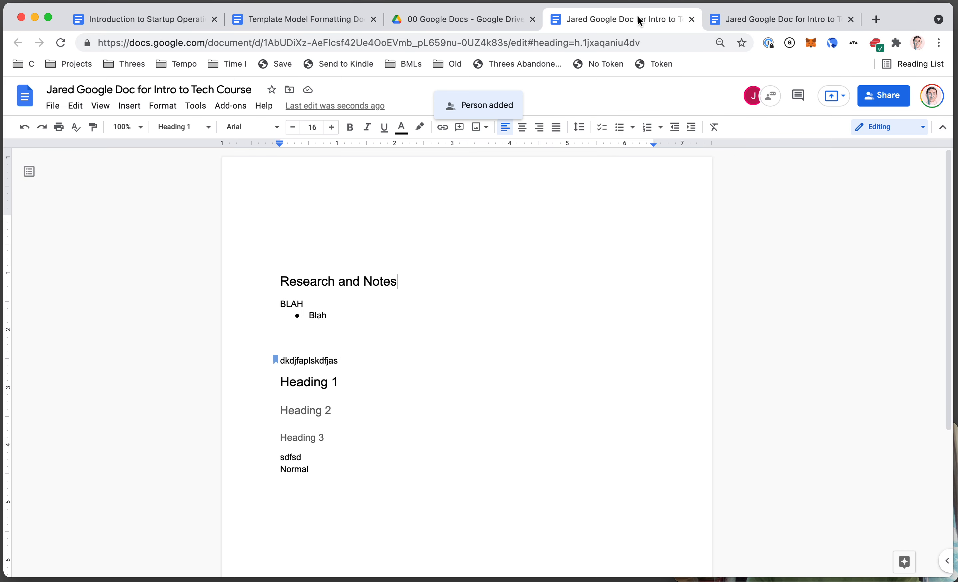
click(475, 333)
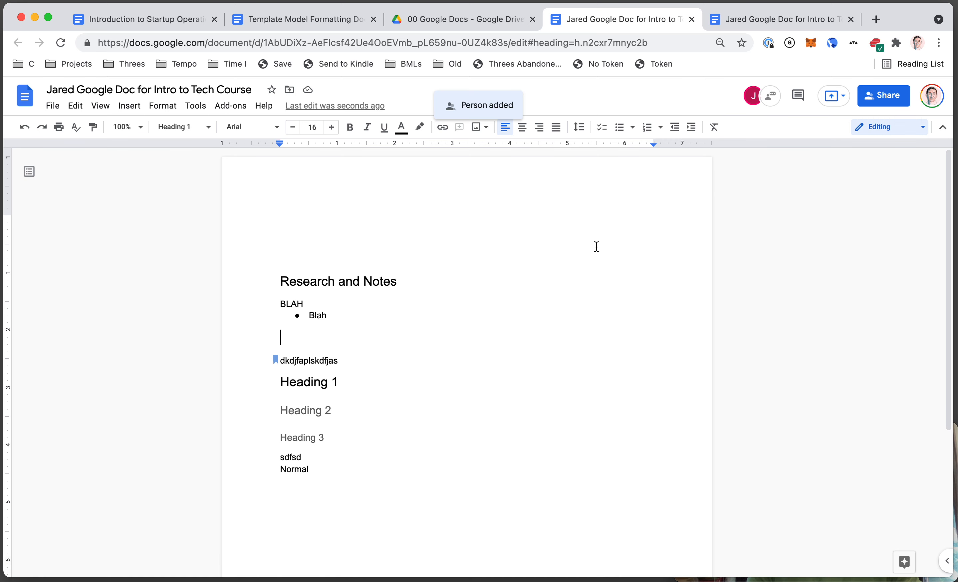
key(ctrl+Tab)
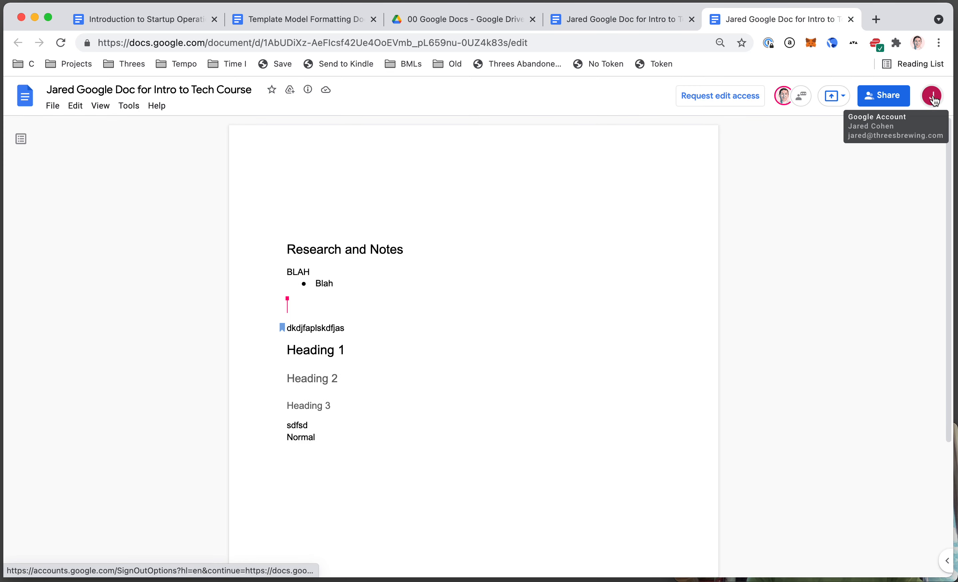
- Confirm the second account's tab cannot be edited, then reopen the owner's Share dialog
key(ctrl+shift+Tab)
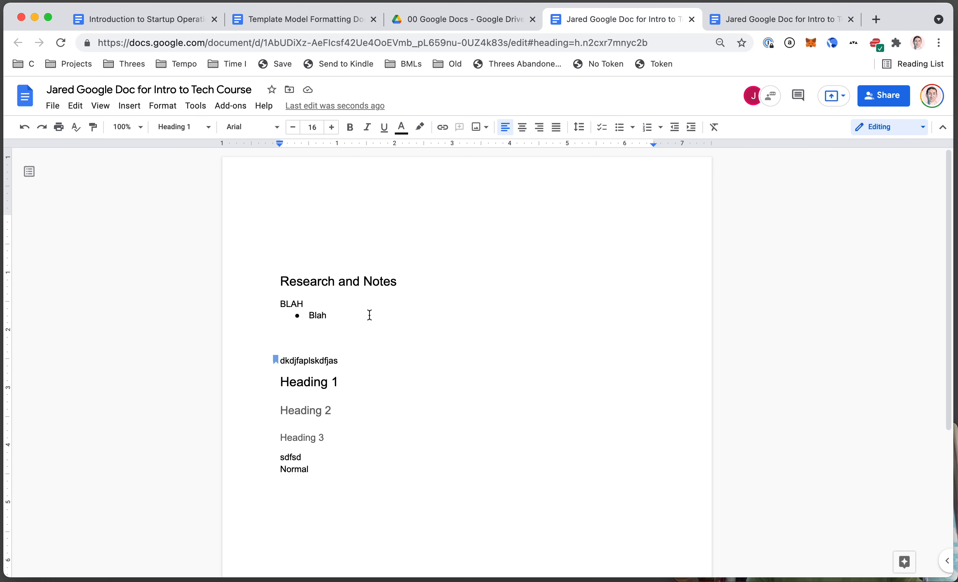
key(ctrl+Tab)
click(366, 279)
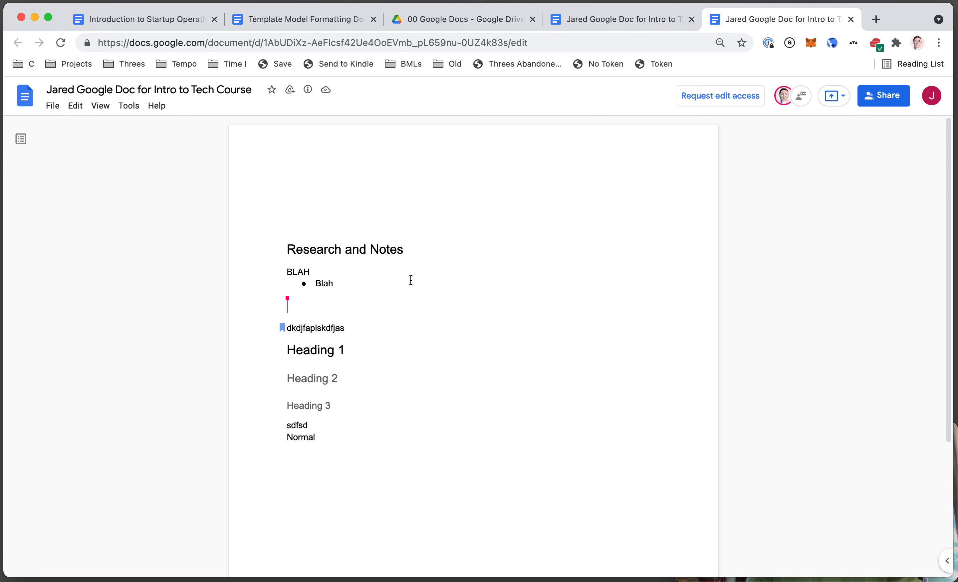
click(337, 249)
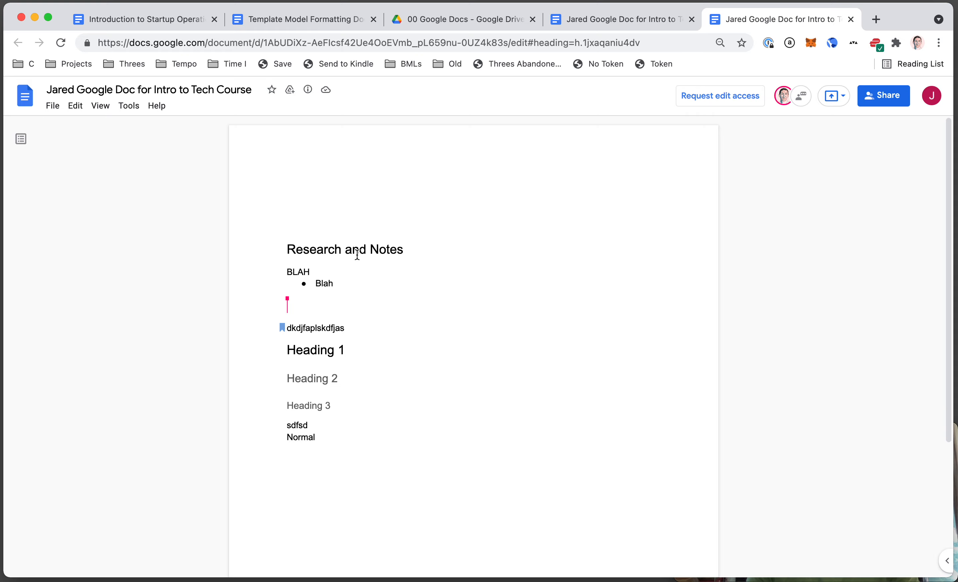
key(ctrl+shift+Tab)
click(878, 96)
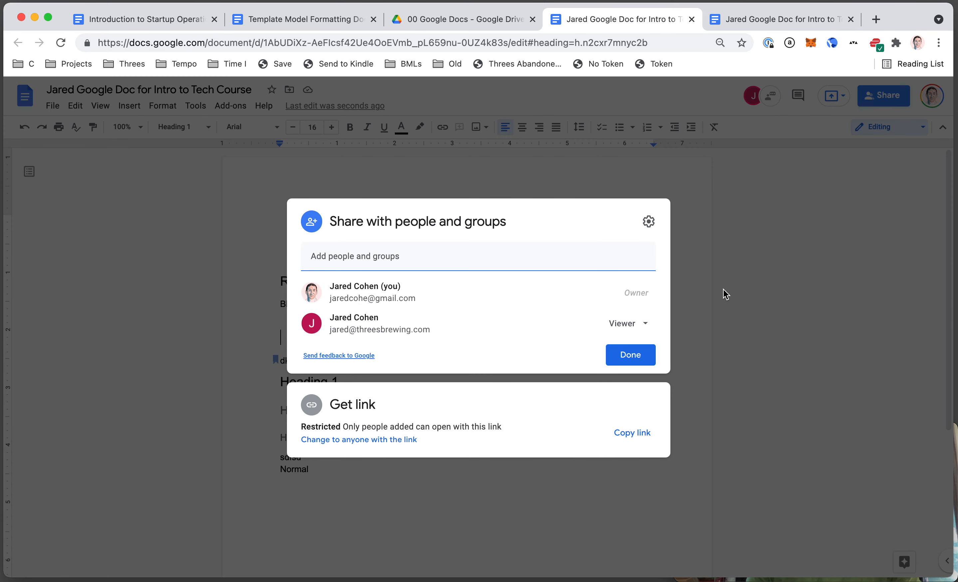
- Change the second account from Viewer to Commenter, save, and reload its tab
click(634, 325)
click(647, 378)
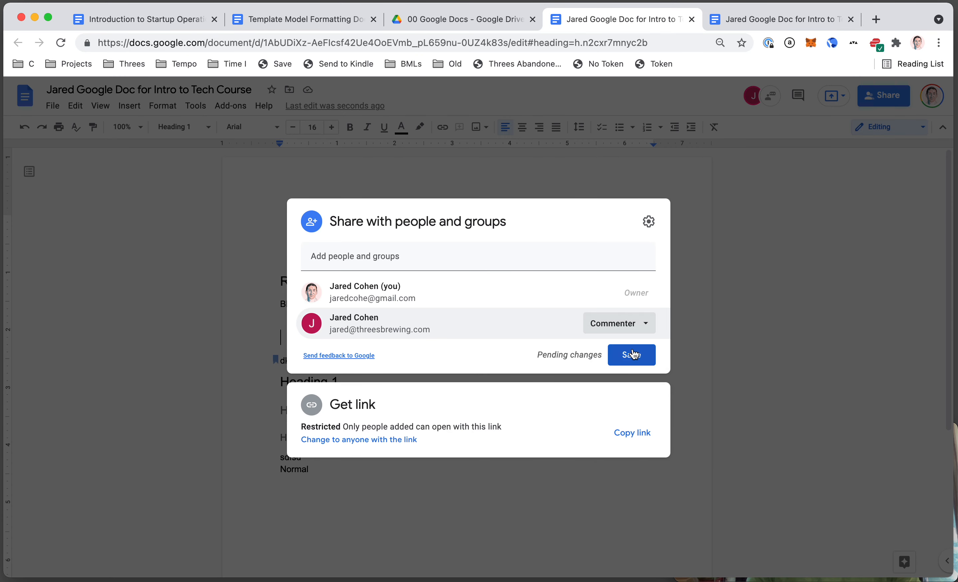
click(631, 353)
key(ctrl+Tab)
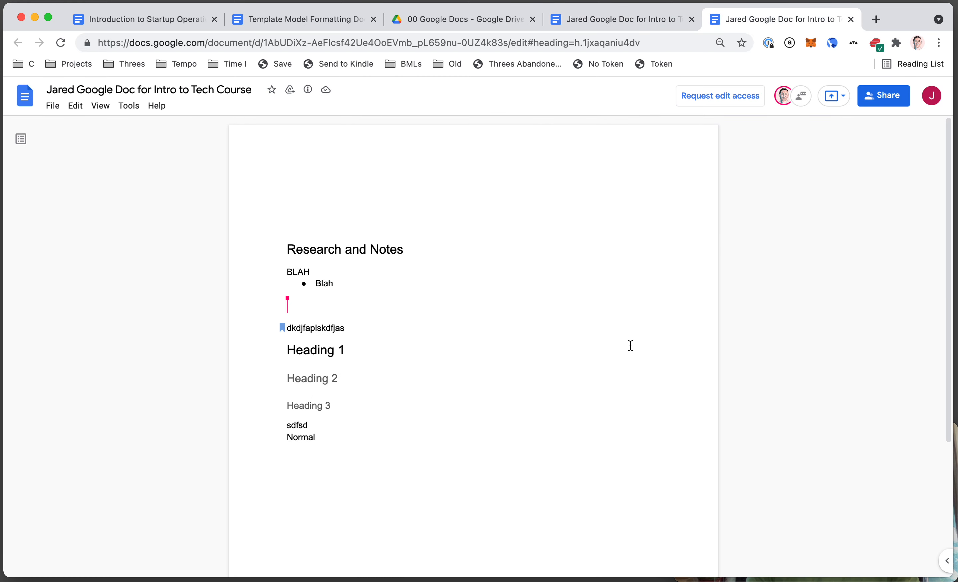
key(super+r)
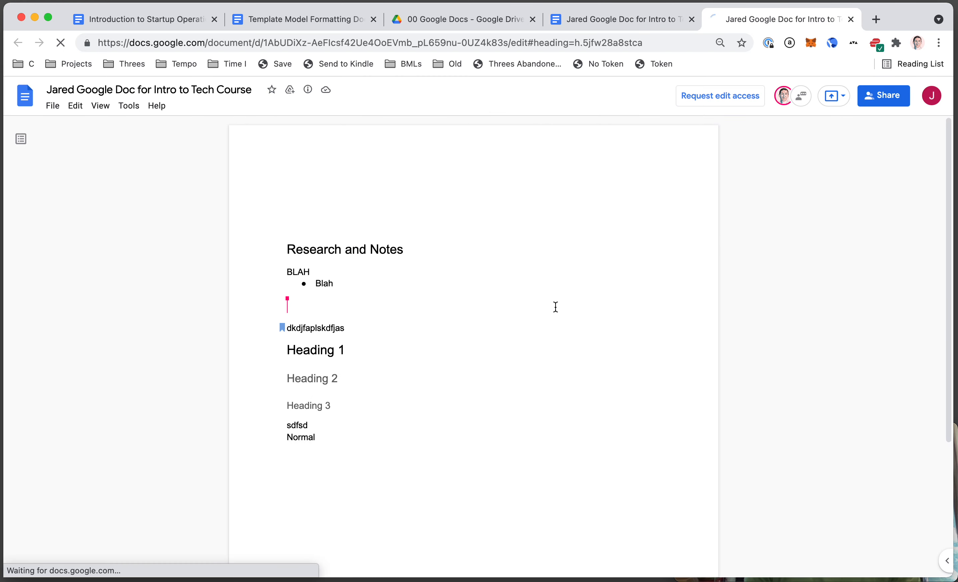
- Undo stray heading text and reload the document signed in as the second account
click(349, 293)
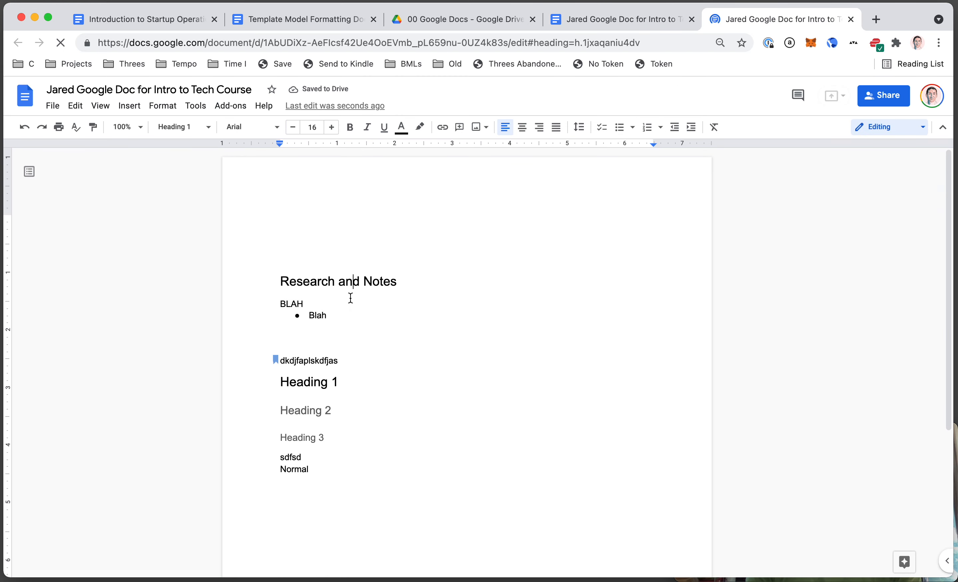
text(sdfsdf)
key(super+z)
key(ctrl+shift+Tab)
key(ctrl+Tab)
click(930, 102)
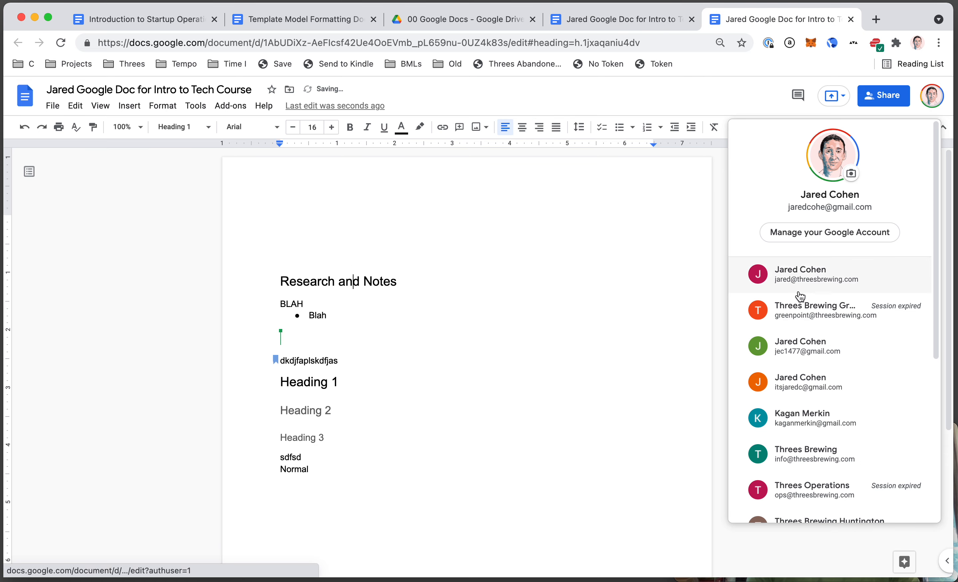
click(799, 274)
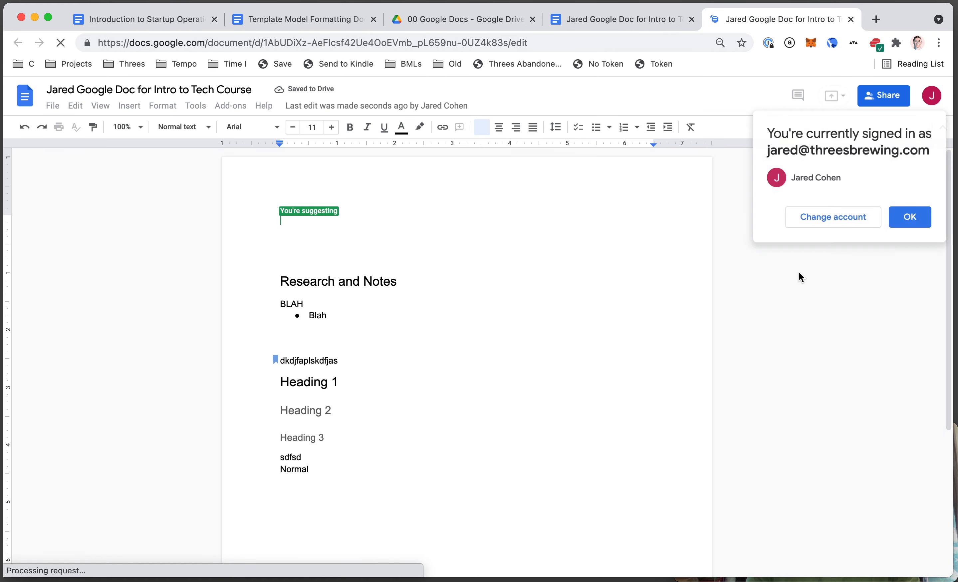
- As the second account, suggest the text 'sdfsdf' and 'sdfs' inside the Research and Notes heading
click(345, 281)
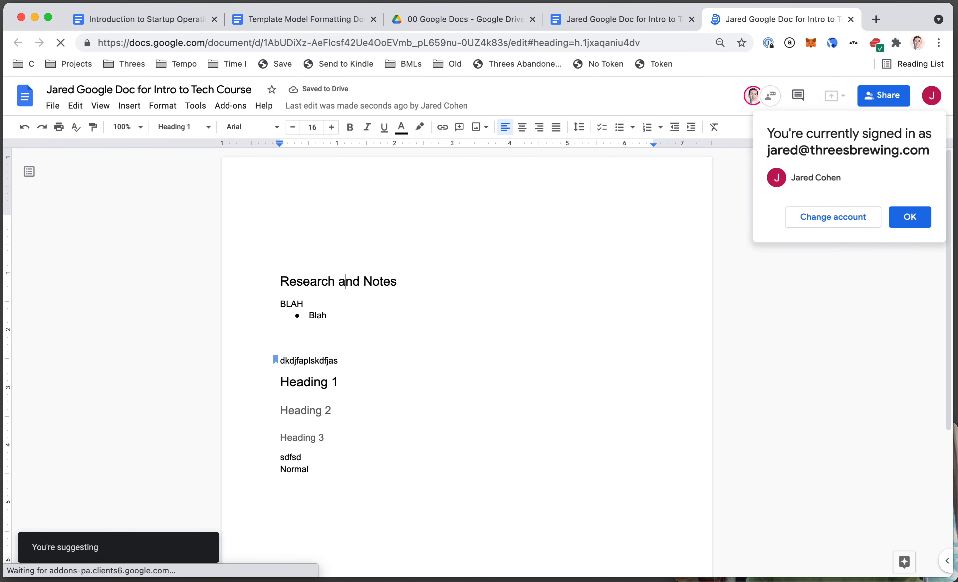
text(sdfsdf)
click(910, 217)
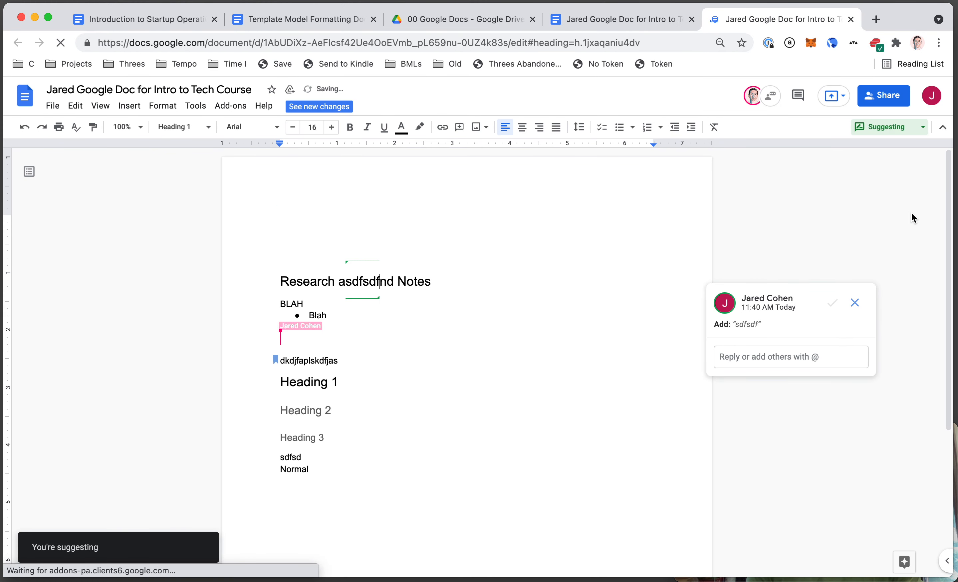
text(sdfs)
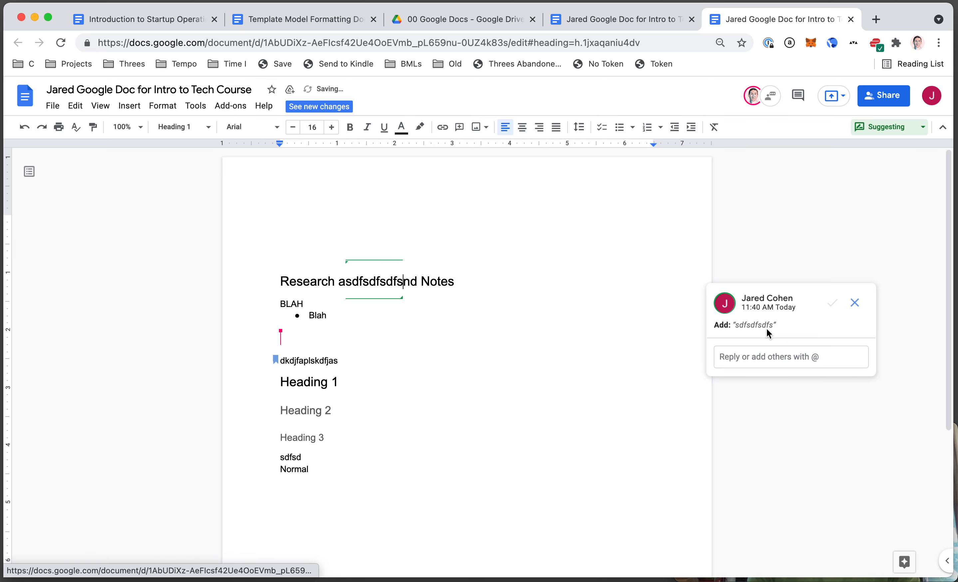
- As the owner, reject the suggested heading text, then reopen the sharing dialog
key(ctrl+shift+Tab)
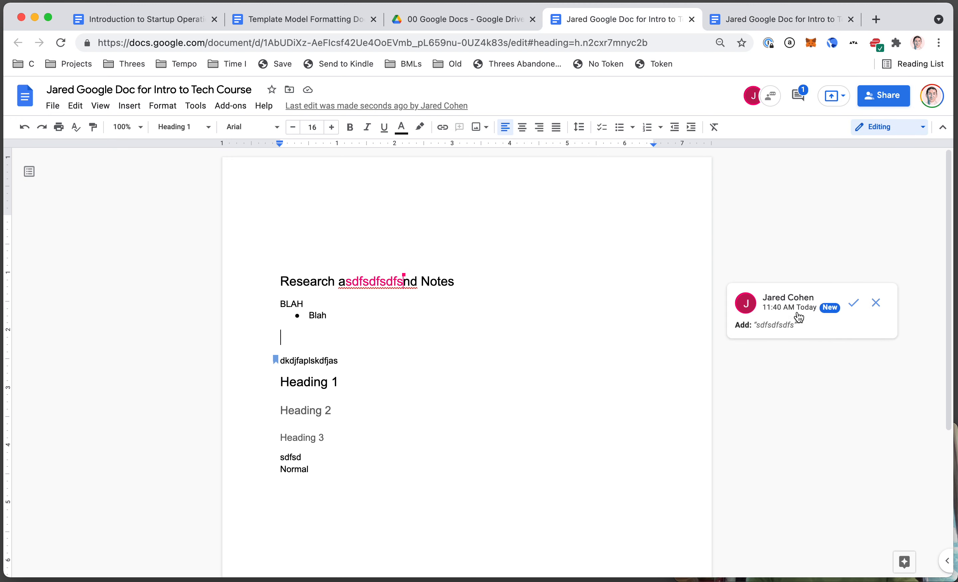
click(873, 305)
key(ctrl+Tab)
key(ctrl+shift+Tab)
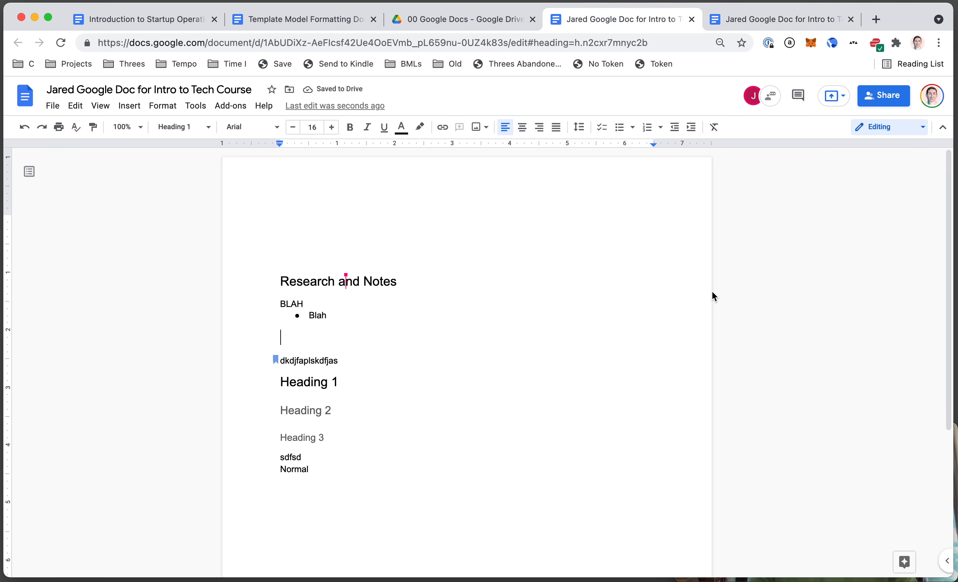
click(884, 96)
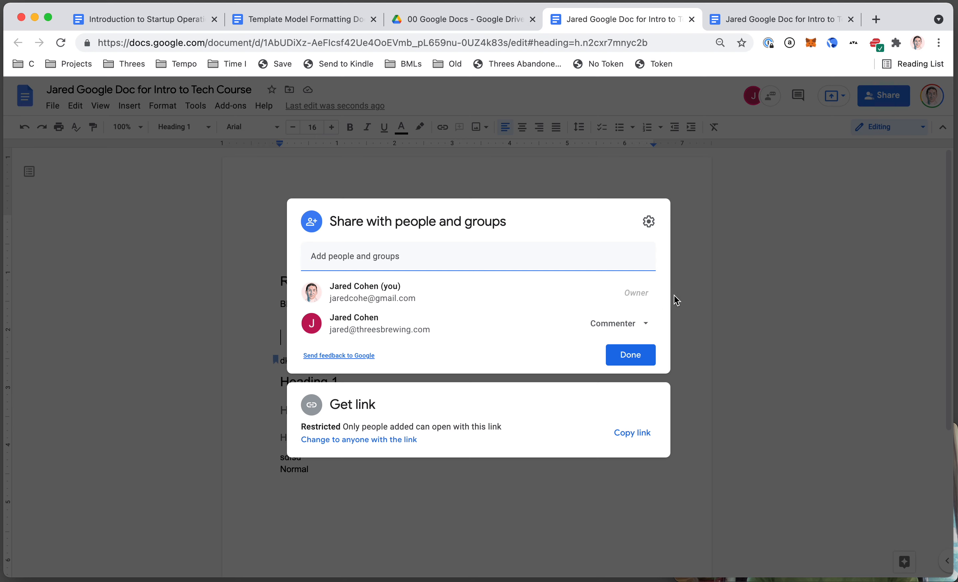
- Change the second account's sharing role from Commenter to Editor and save
click(644, 324)
click(630, 411)
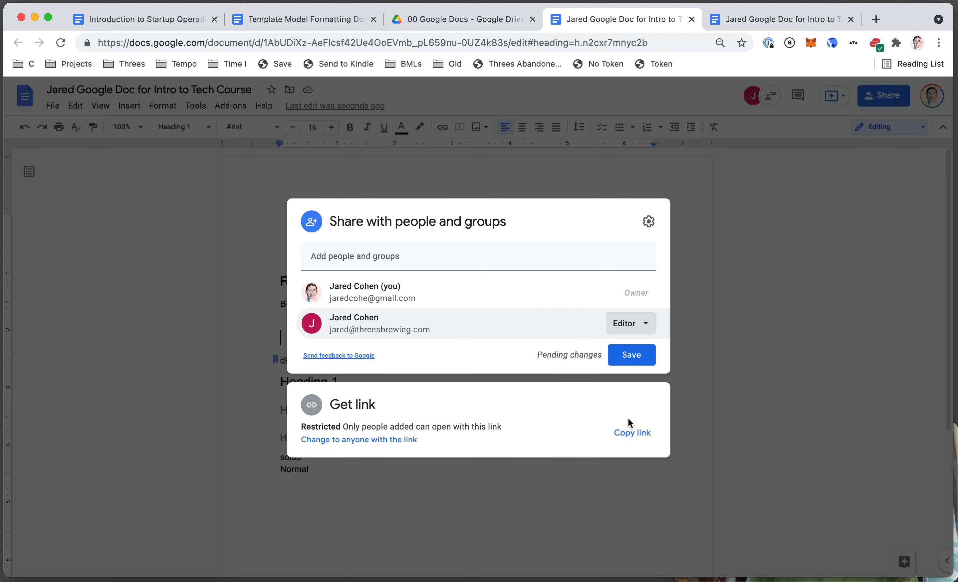
click(626, 324)
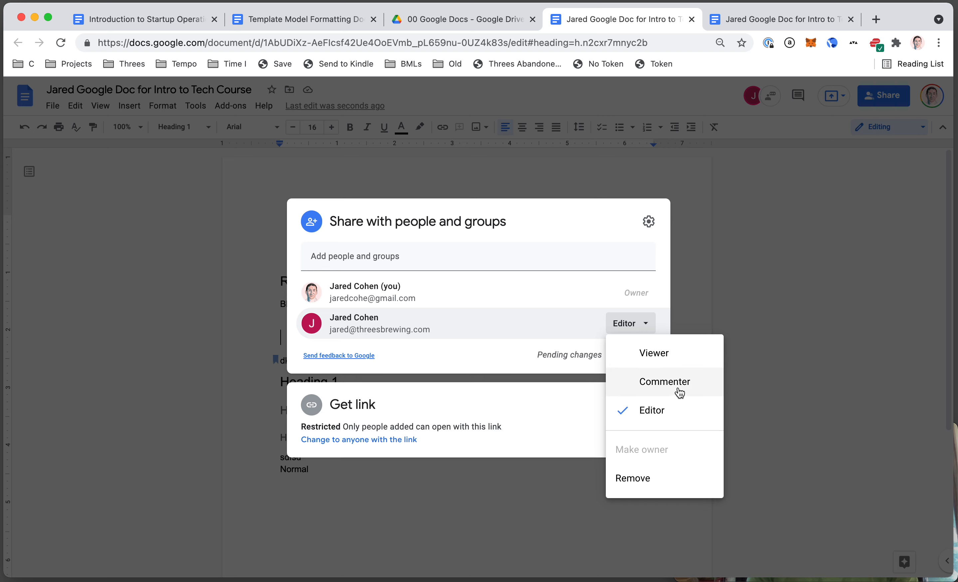
click(675, 407)
click(623, 355)
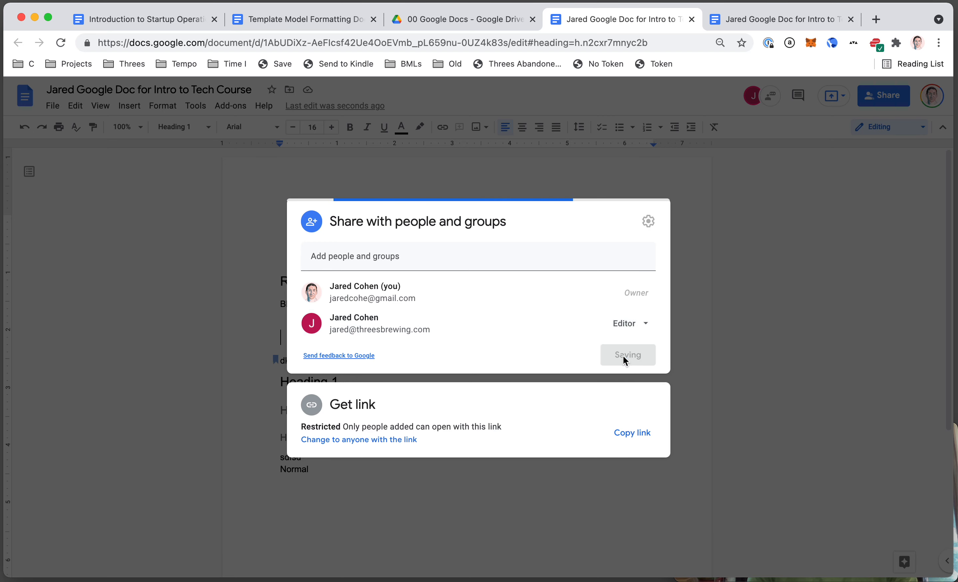
- In the other document copy, type the test text 'sdfkalsjd' after Research and Notes, then undo it
key(ctrl+Tab)
click(416, 292)
text(sdfkalsjd)
key(ctrl+z)
- Confirm the editing mode stays on Suggesting, then reload the document
click(872, 131)
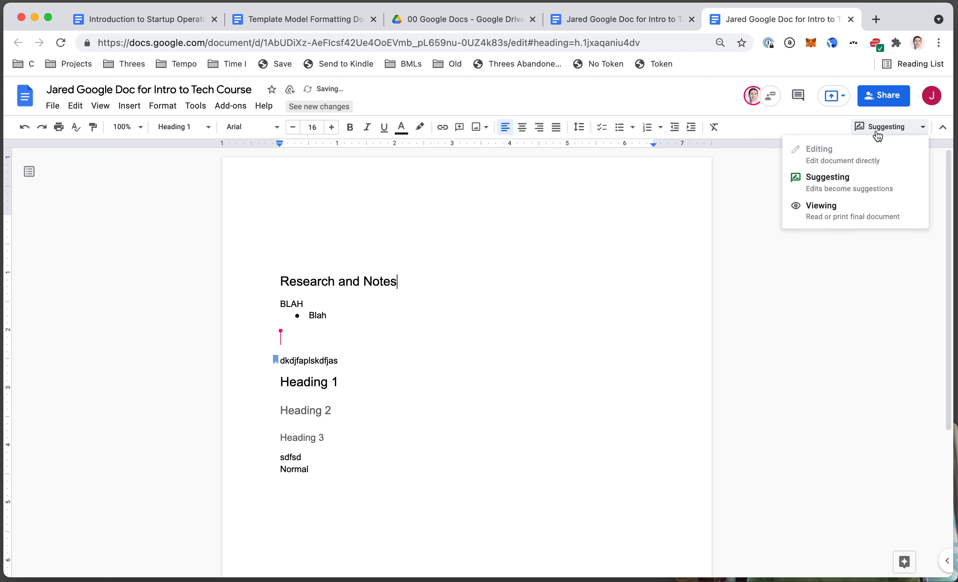
click(556, 297)
click(894, 126)
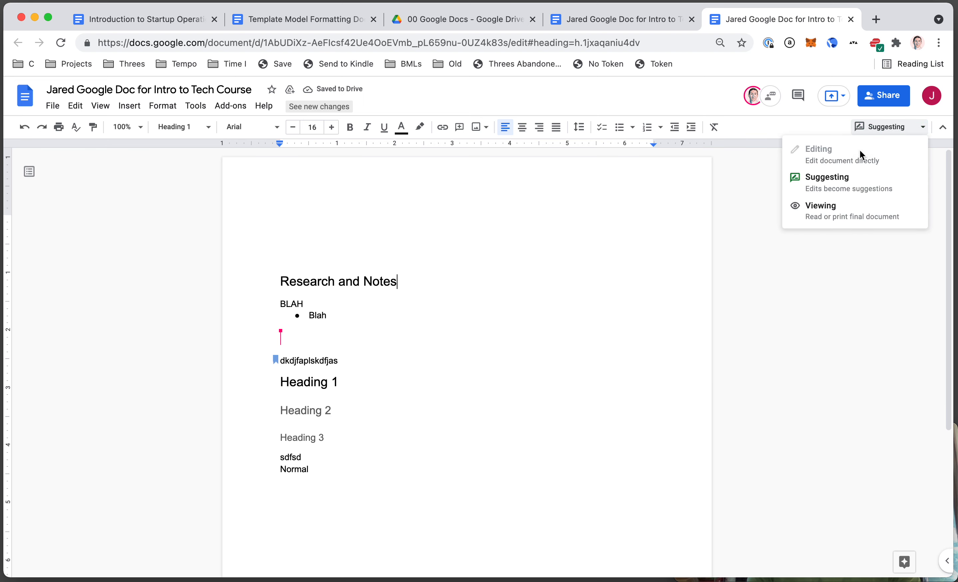
click(622, 291)
key(super+r)
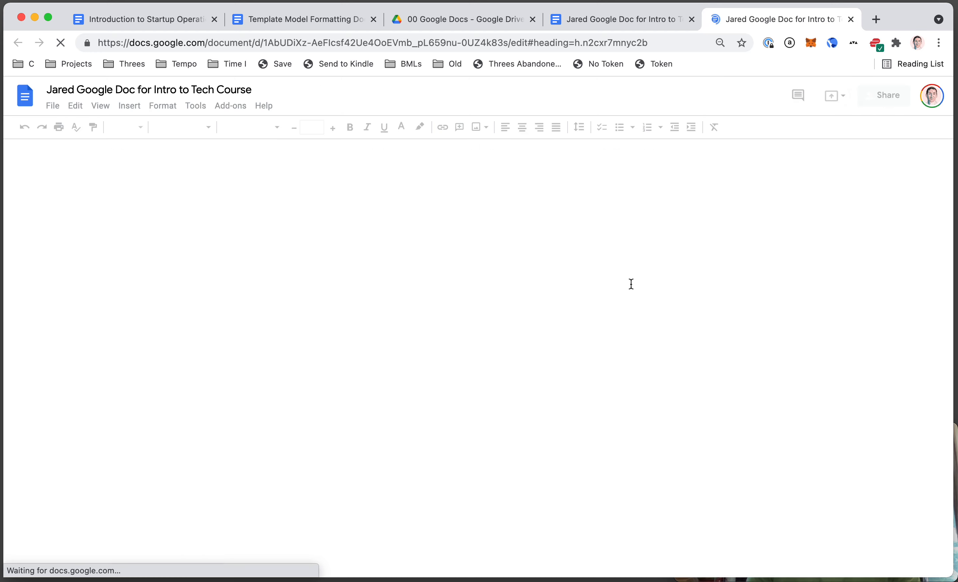
- As the second account, append 'Editing' to the end of the Research and Notes heading
click(932, 98)
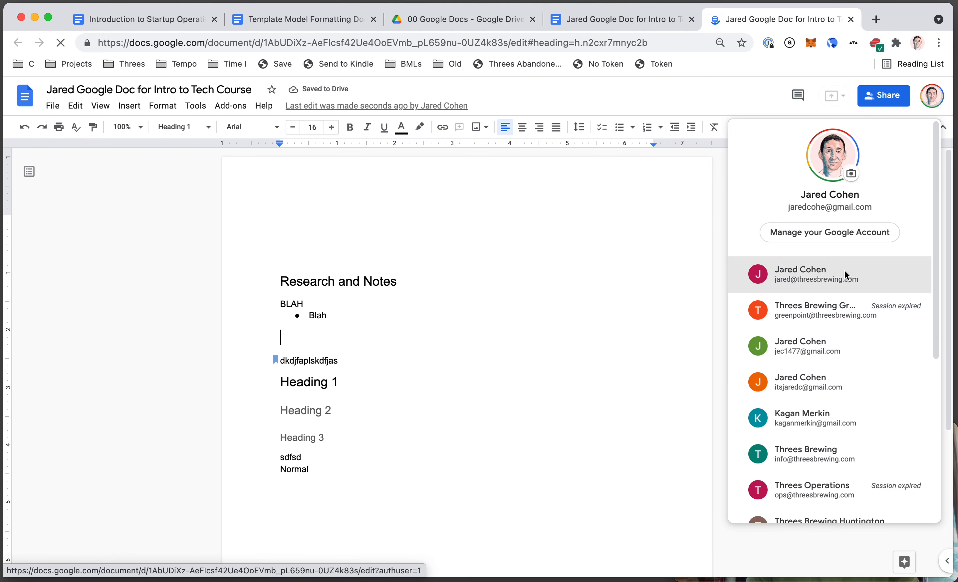
click(845, 273)
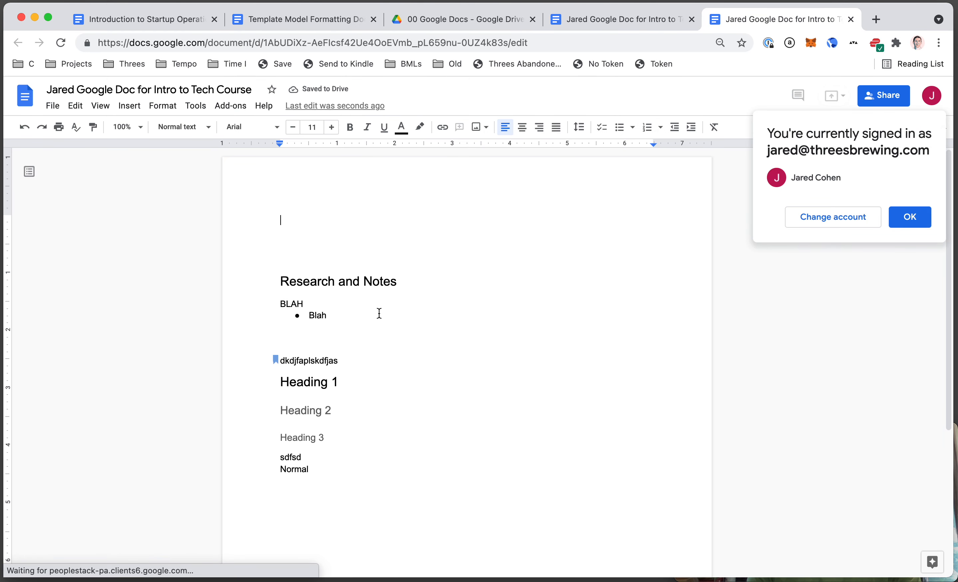
click(354, 281)
click(448, 291)
text(Editing)
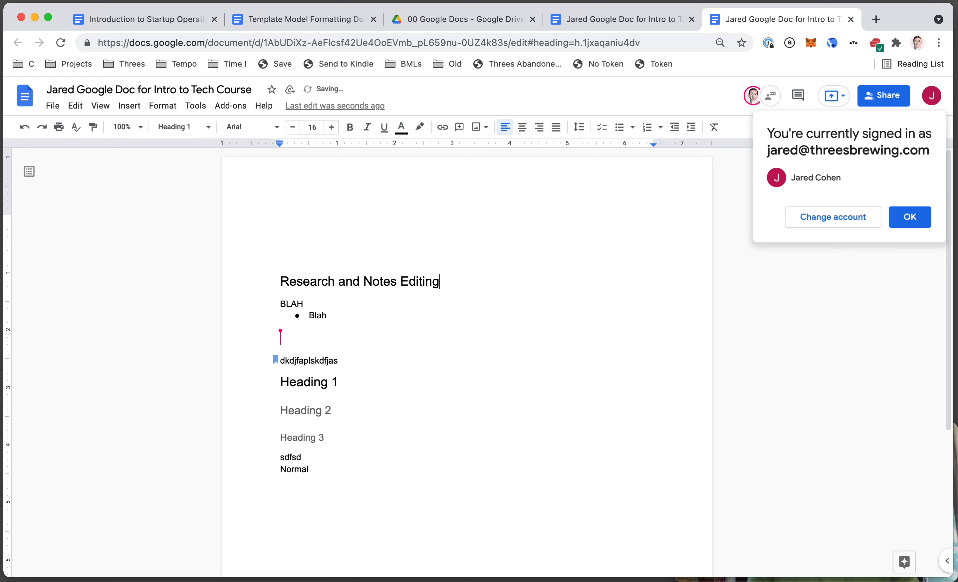
- Return to the first account's copy and place the caret at the end of sdfsd
key(ctrl+shift+Tab)
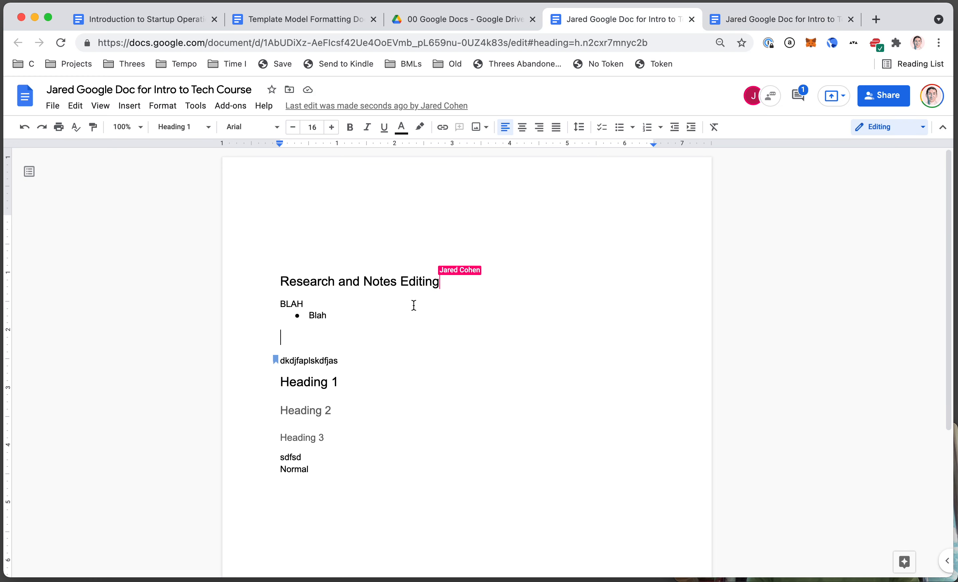
click(379, 367)
key(Down)
key(Down)
key(Down)
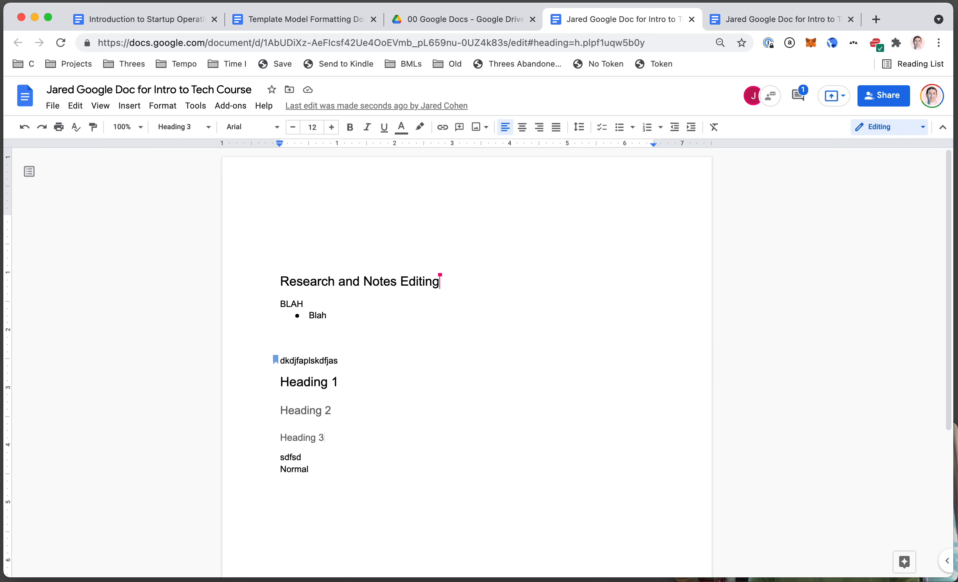
key(Down)
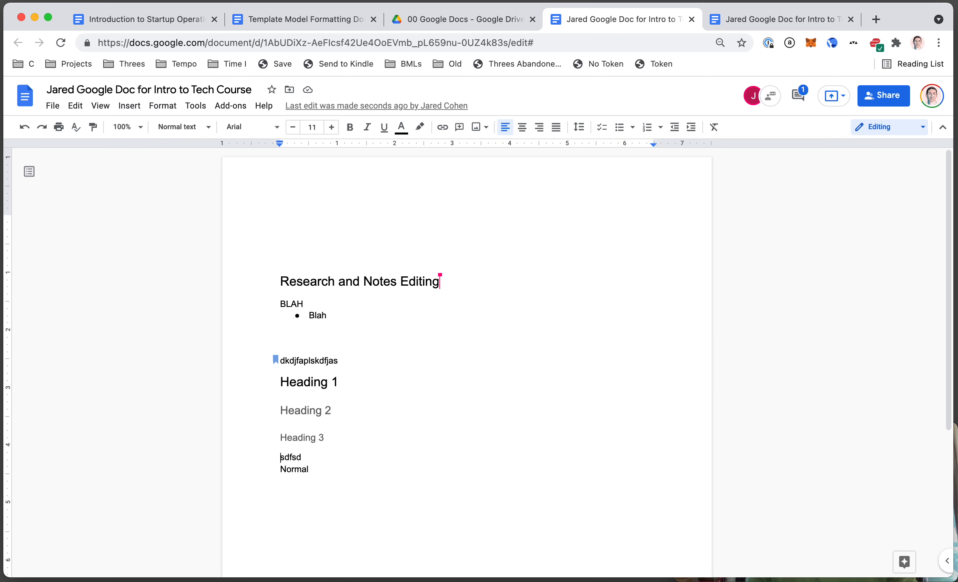
- Select sdfsd and post the comment 'Good point here.' via Insert > Comment
key(shift+super+Left)
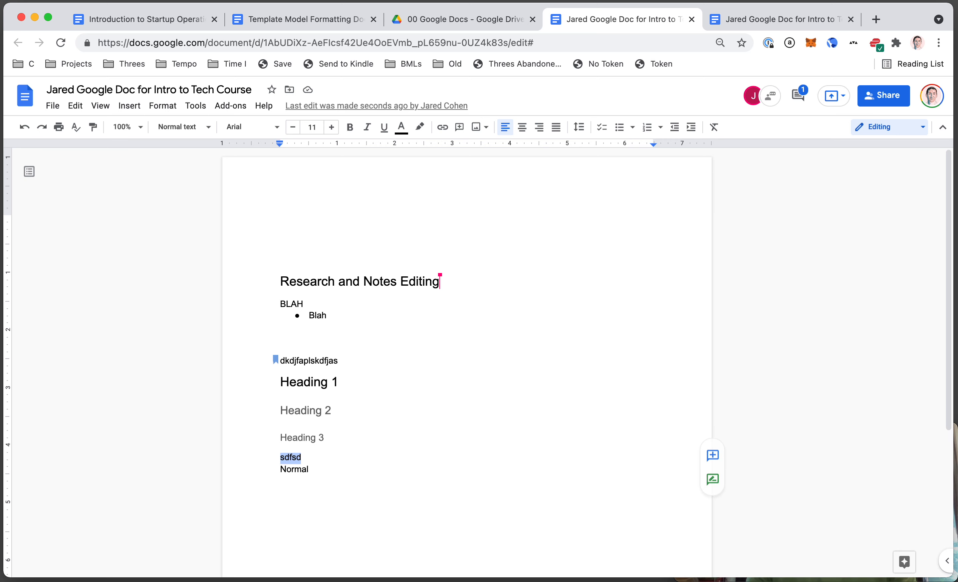
key(super+alt+m)
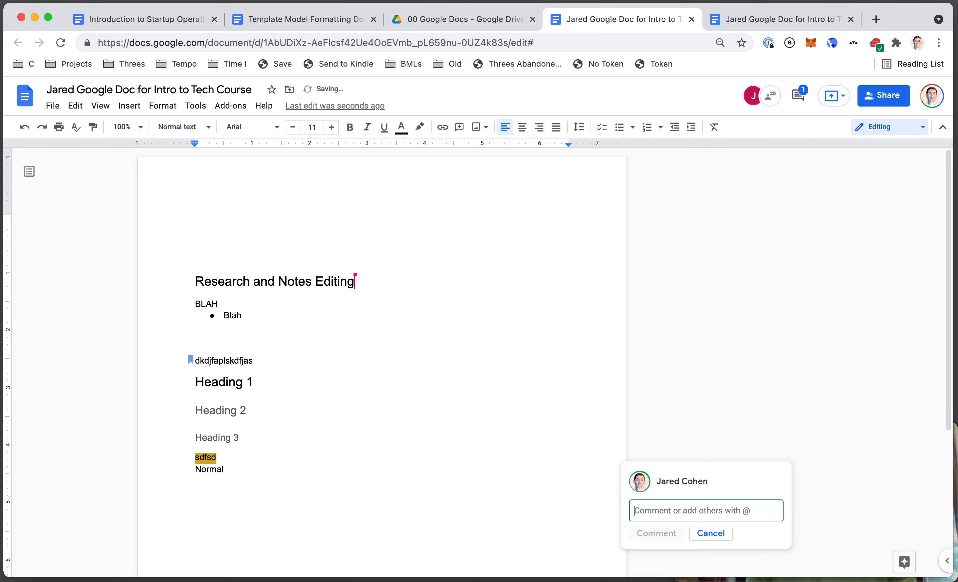
key(Escape)
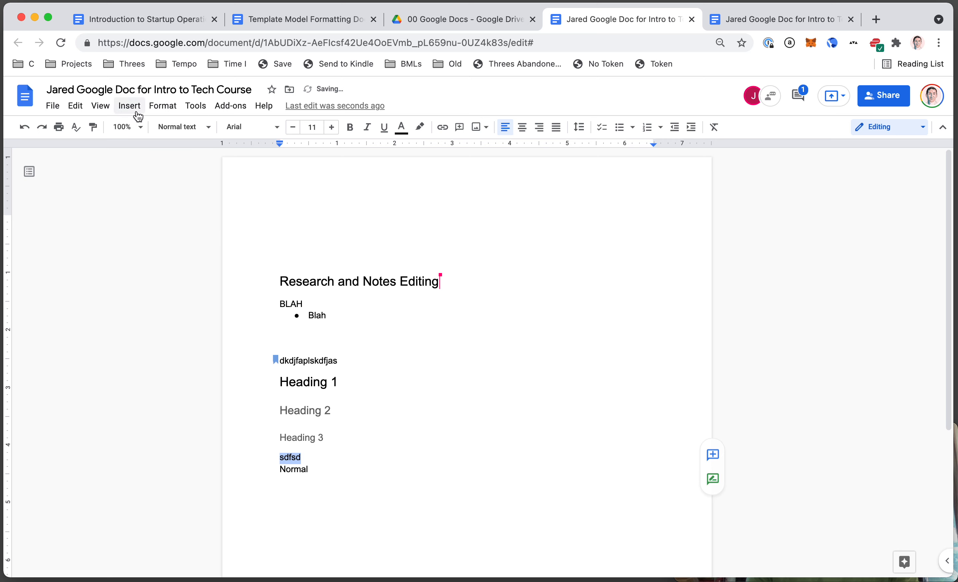
click(130, 106)
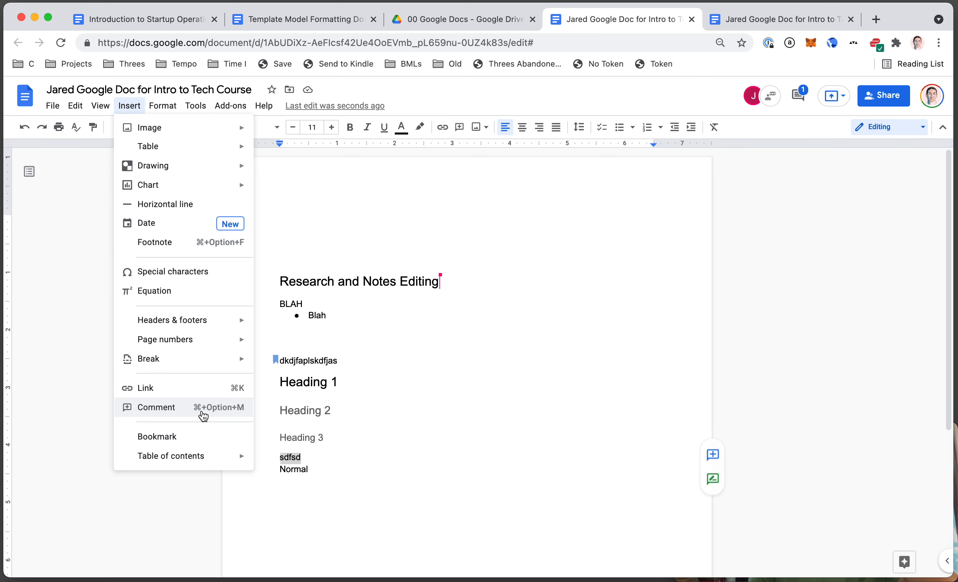
click(214, 410)
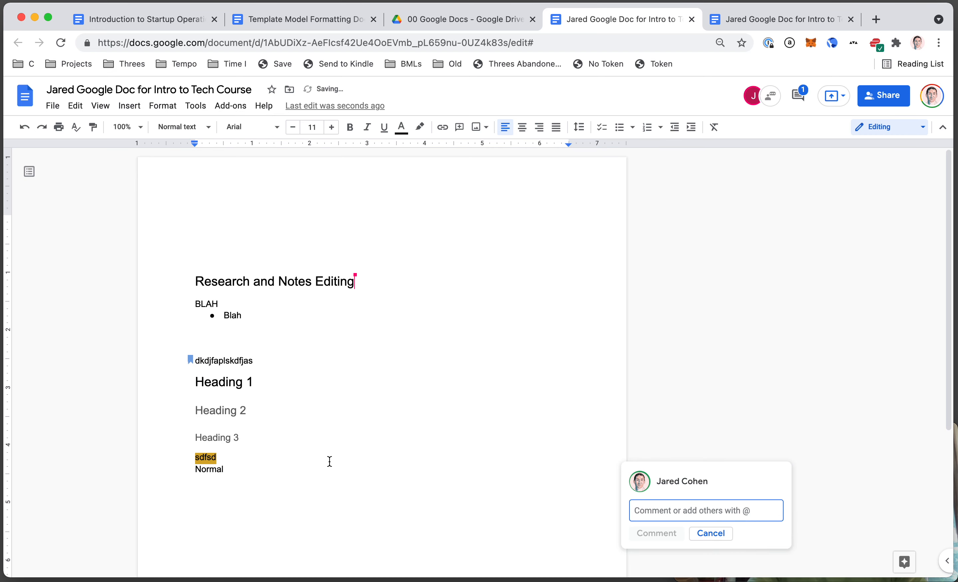
text(Good point here.)
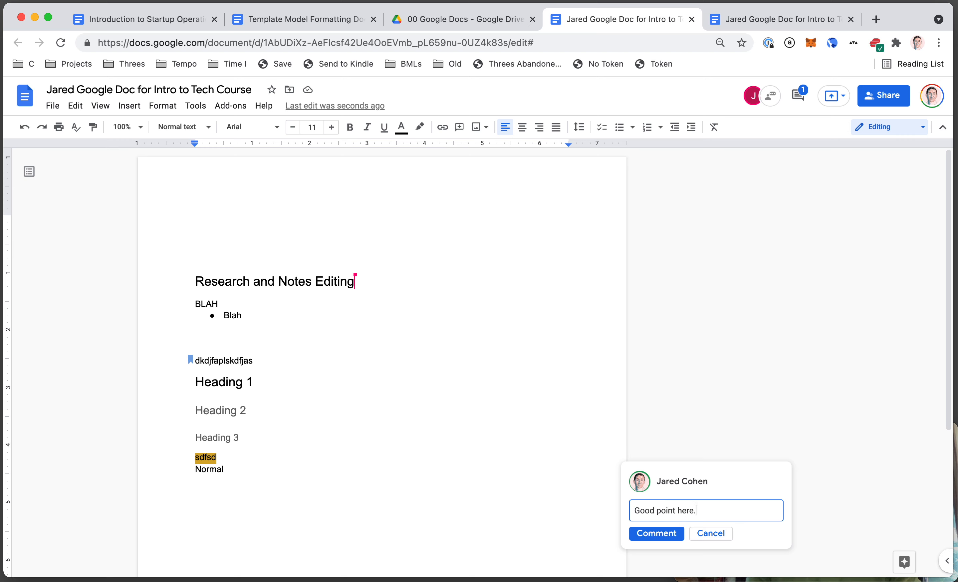
key(super+Return)
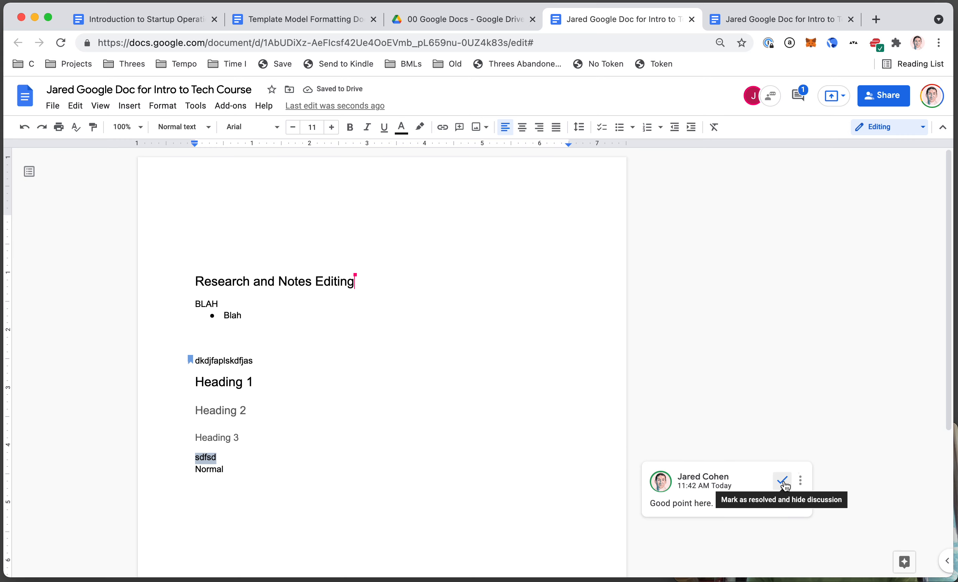
- Check the new comment's options, then select the word Normal
click(800, 480)
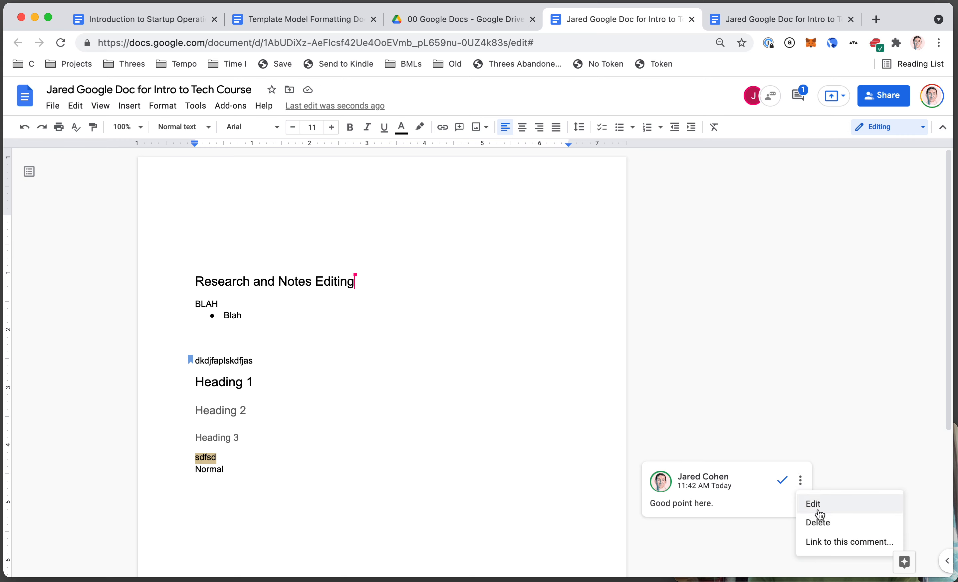
click(308, 452)
key(Down)
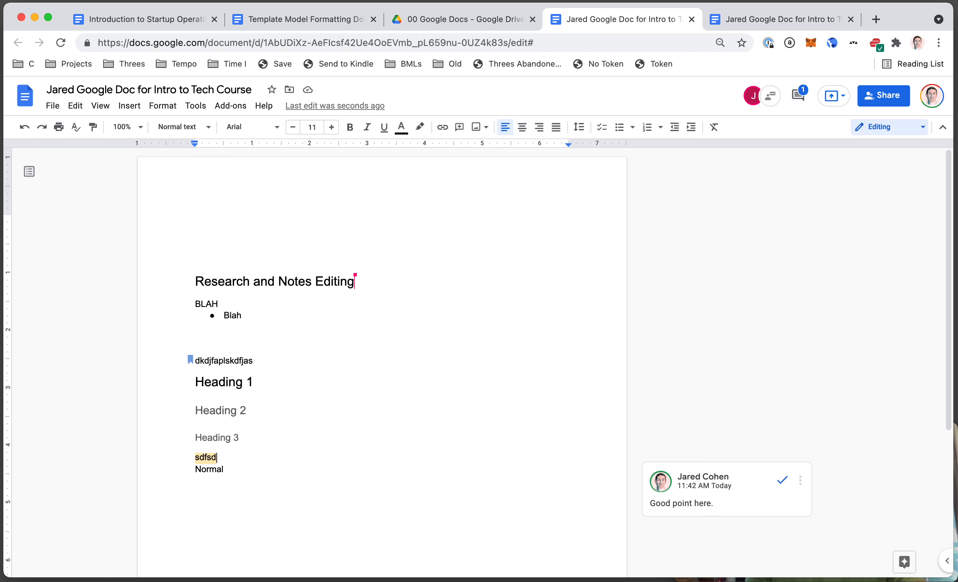
key(shift+super+Left)
key(alt+super+m)
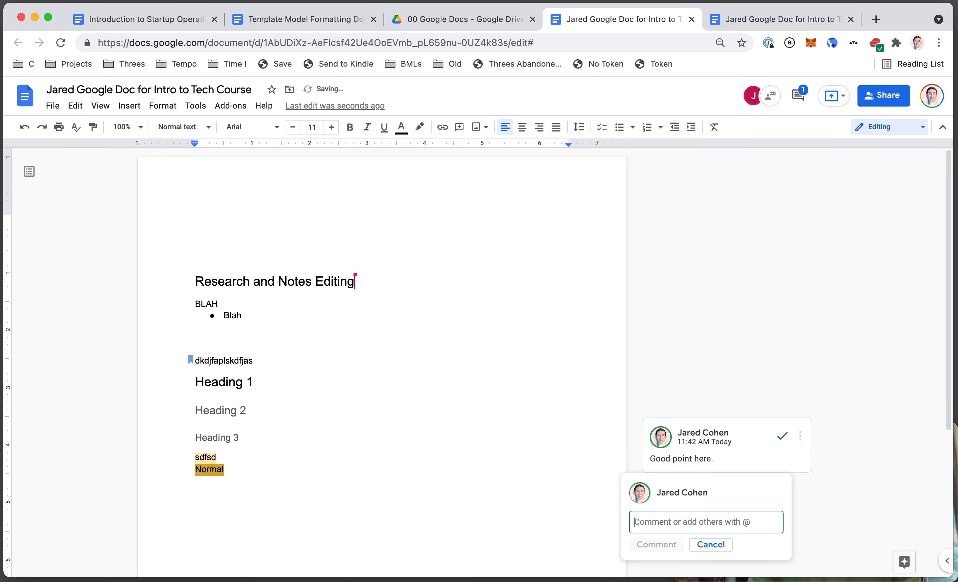
text(@jared)
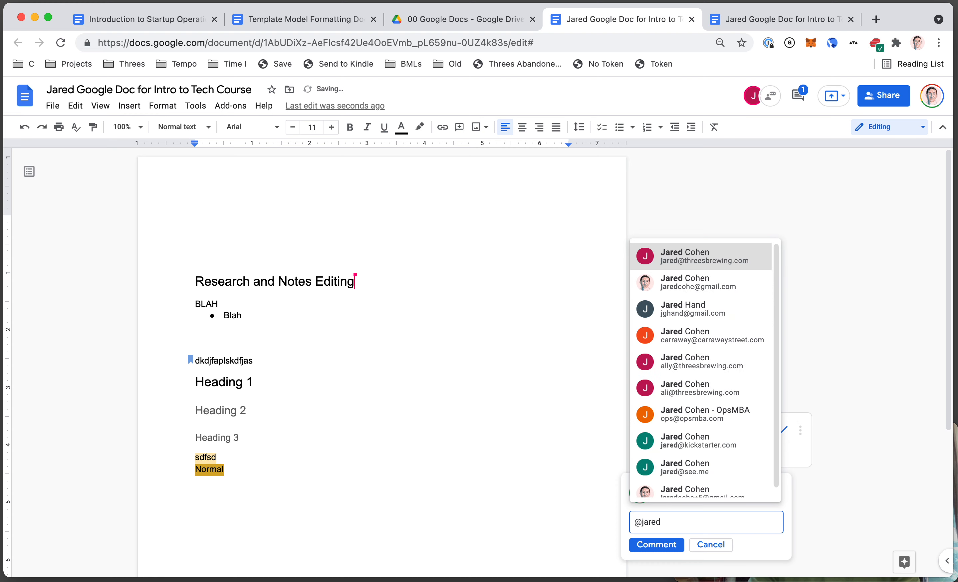
click(680, 252)
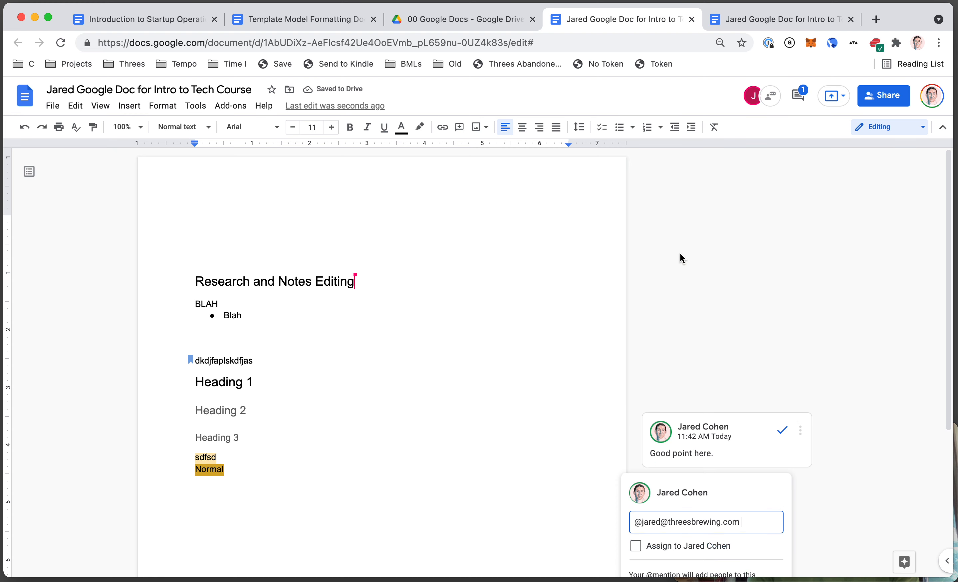
click(635, 432)
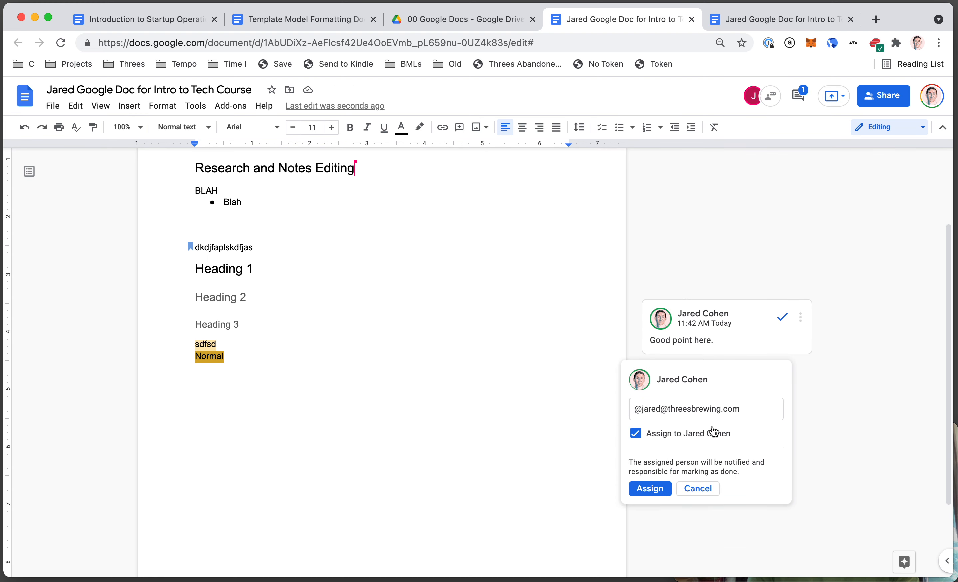
text(Please fi)
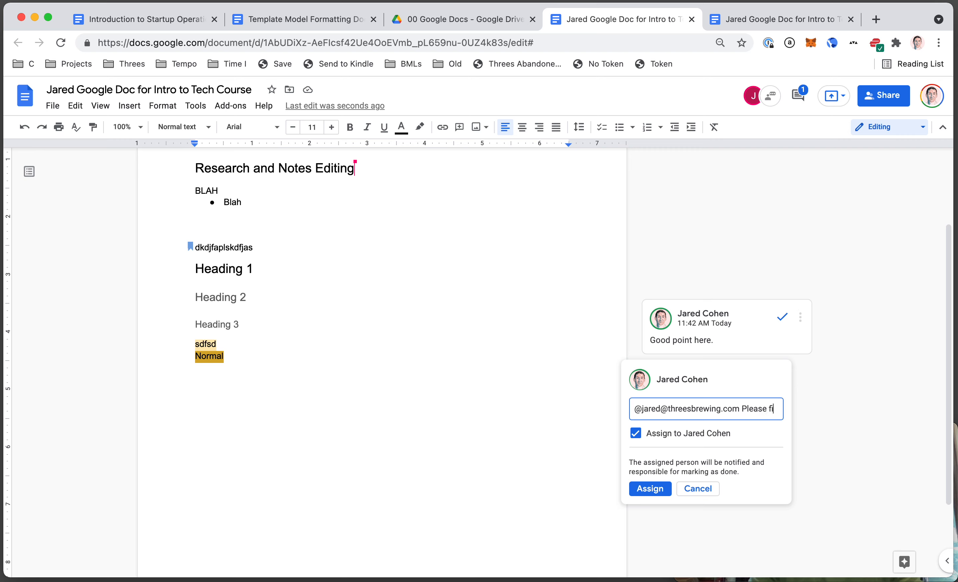
text(x this, thanks.)
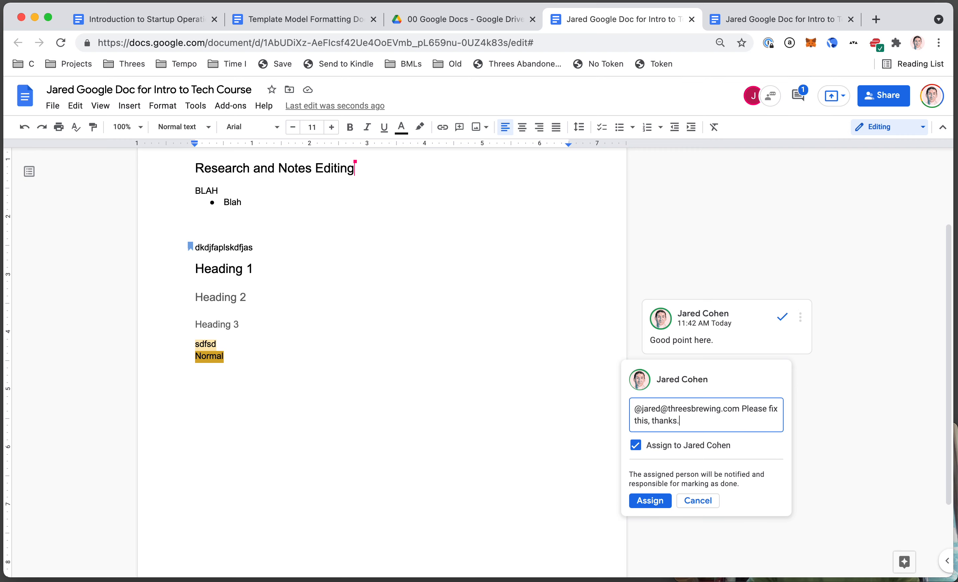
key(super+Return)
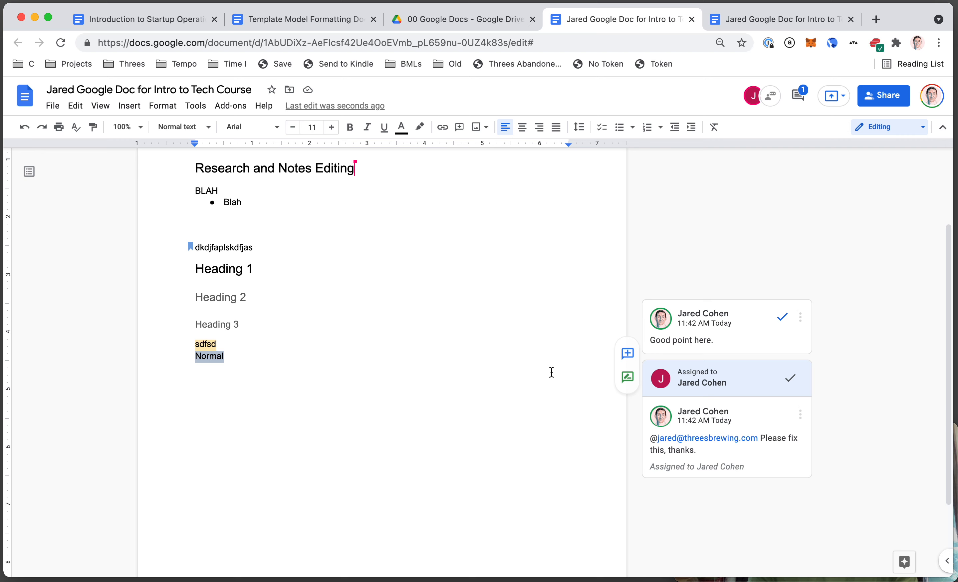
click(800, 318)
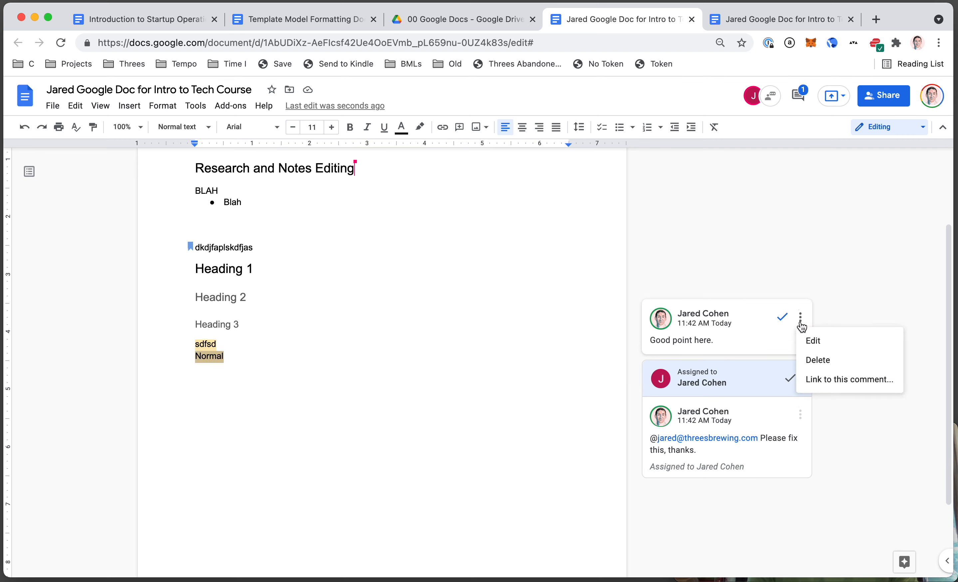
click(801, 318)
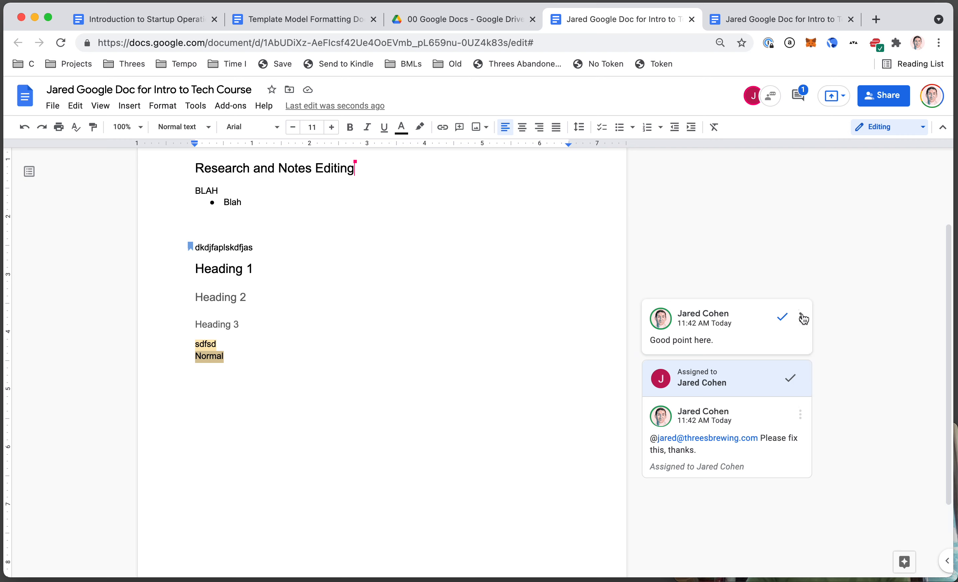